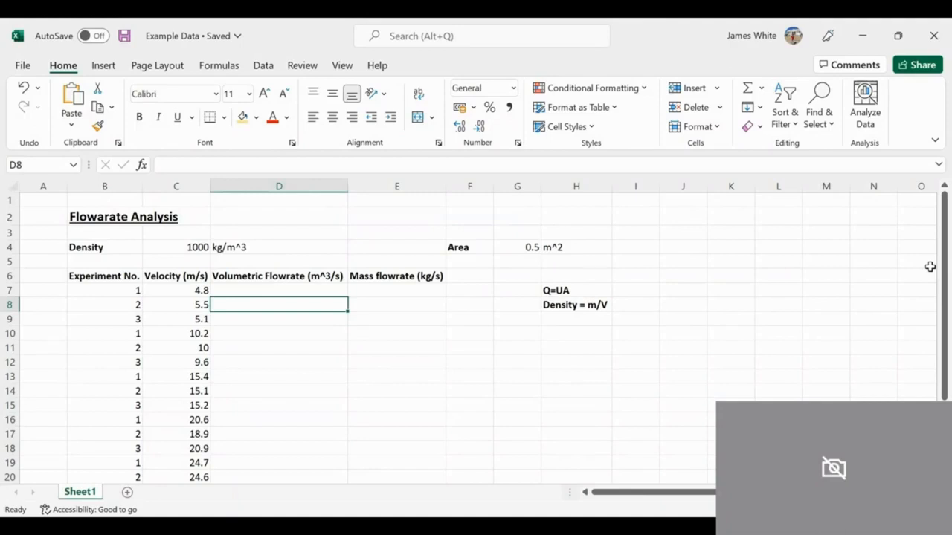
Step: Adjust the number of decimal places shown for the Area value in cell G4, trying three decimals and then fewer
key("Right")
key("Right")
key("Right")
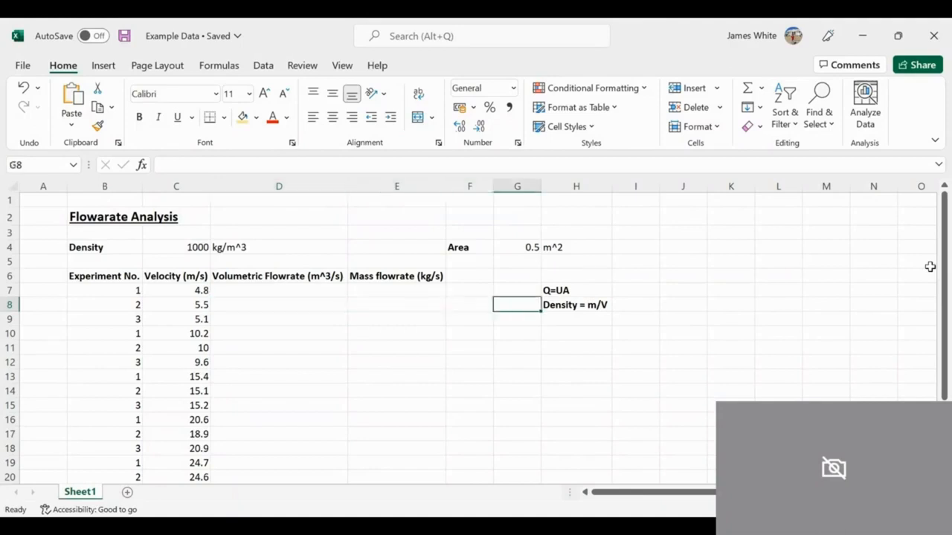
key("Up")
key("Up")
key("Up")
key("Up")
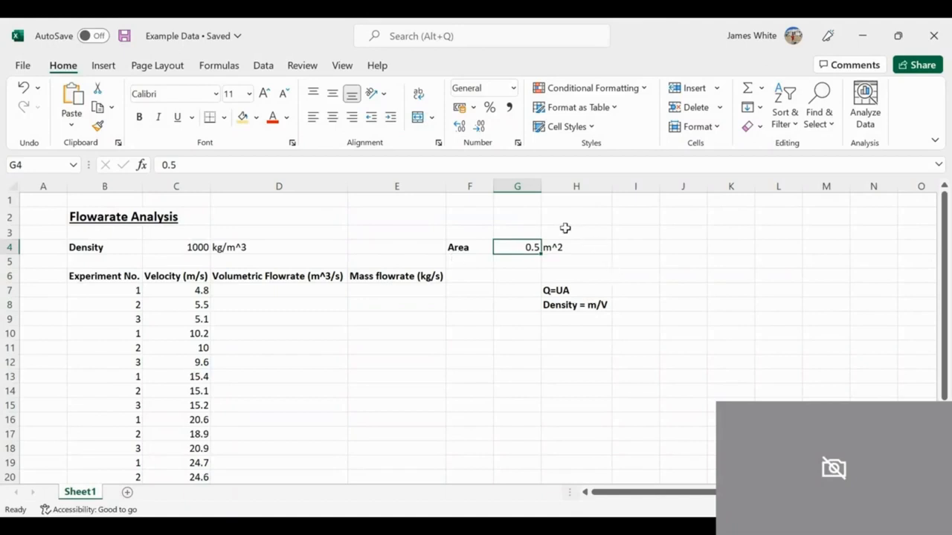
left_click(461, 126)
left_click(460, 126)
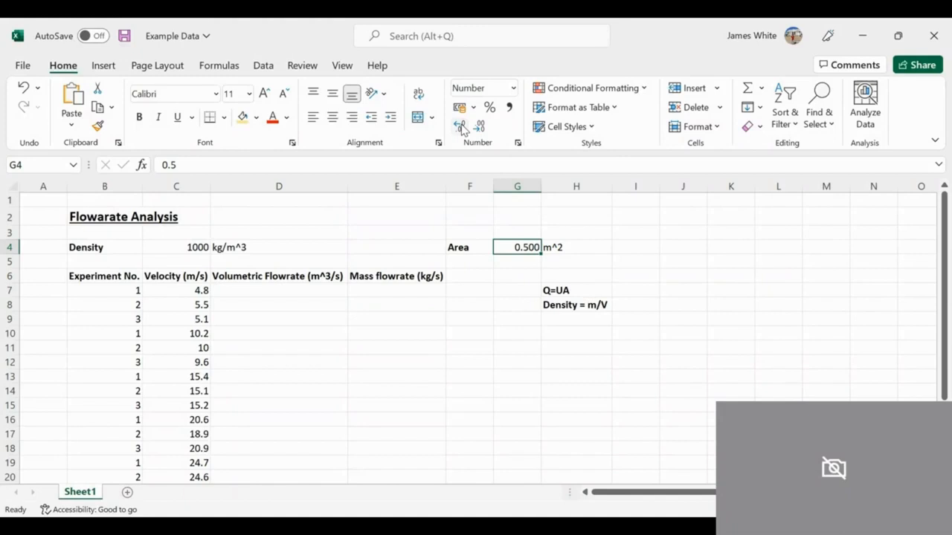
left_click(476, 129)
left_click(476, 129)
left_click(459, 127)
Step: Format all cells of the worksheet with the Number category and 3 decimal places
left_click_drag(91, 247, 544, 460)
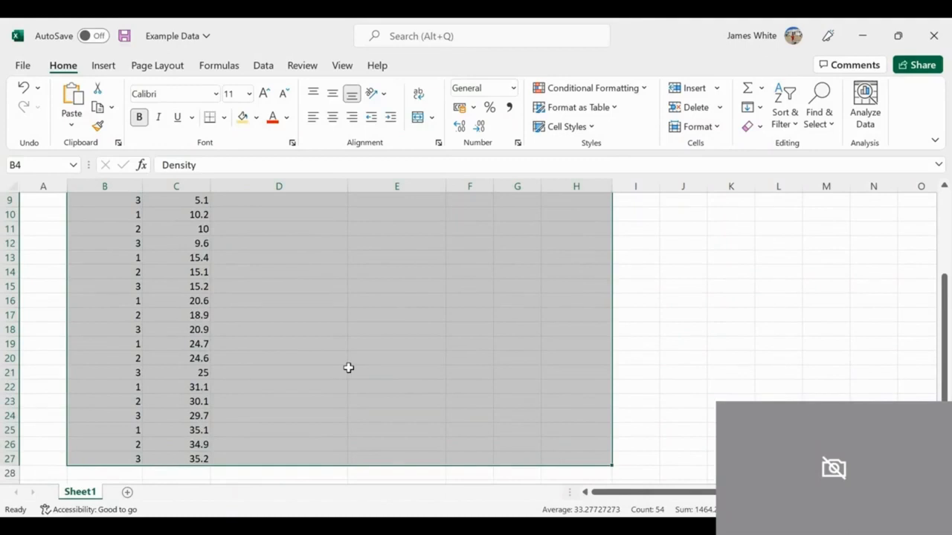
key("ctrl+a")
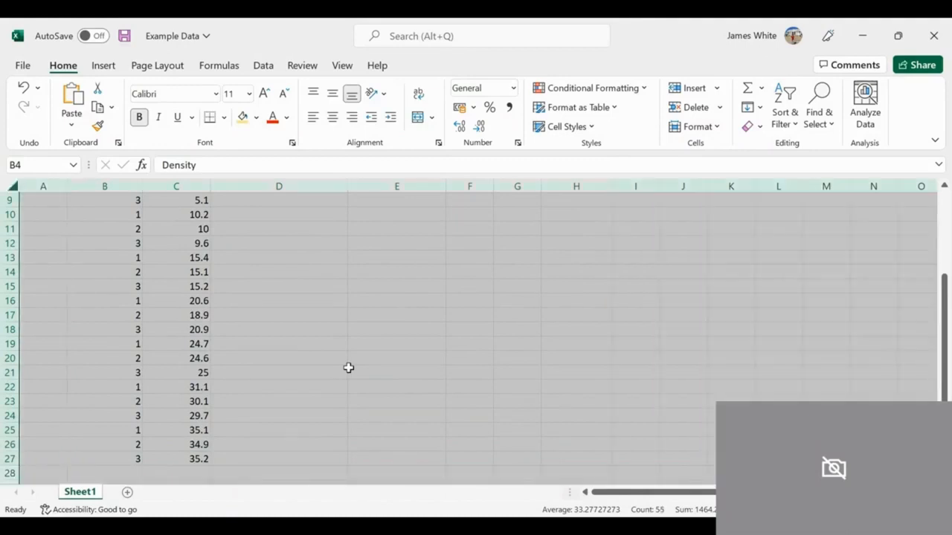
right_click(349, 368)
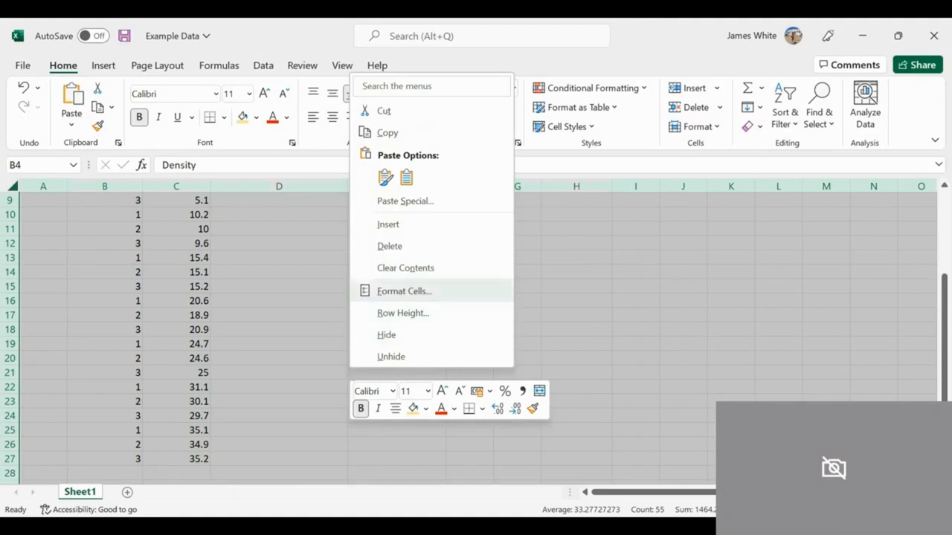
scroll(384, 290, "up", 3)
key("ctrl+1")
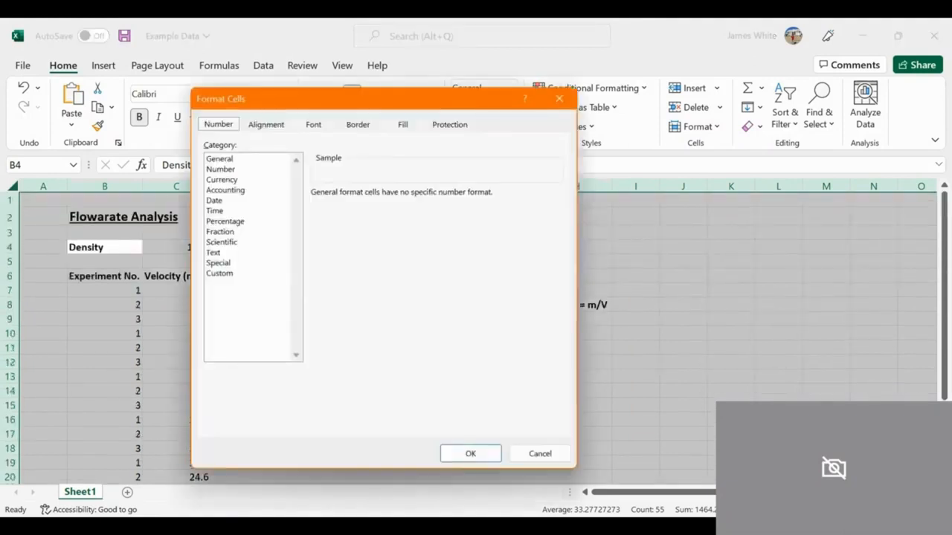
left_click(220, 168)
double_click(375, 193)
type("3")
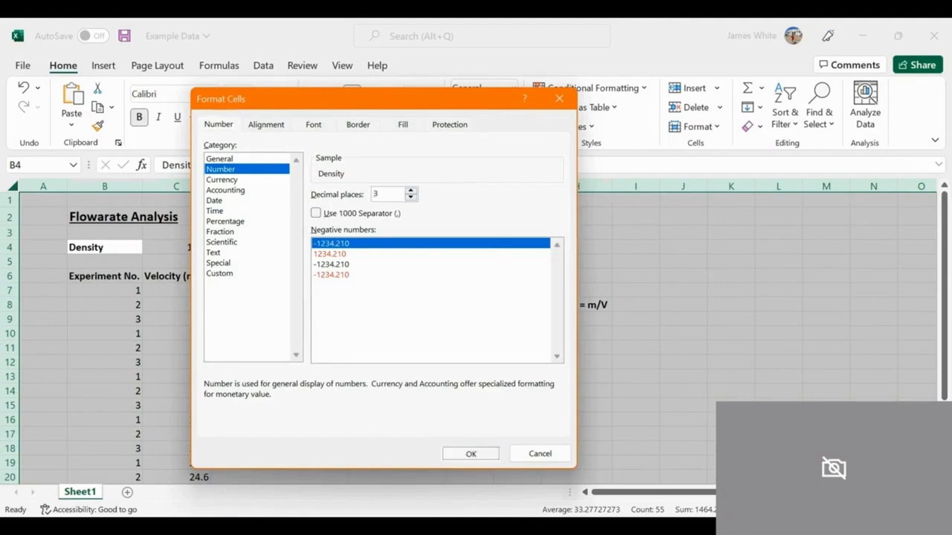
left_click(464, 453)
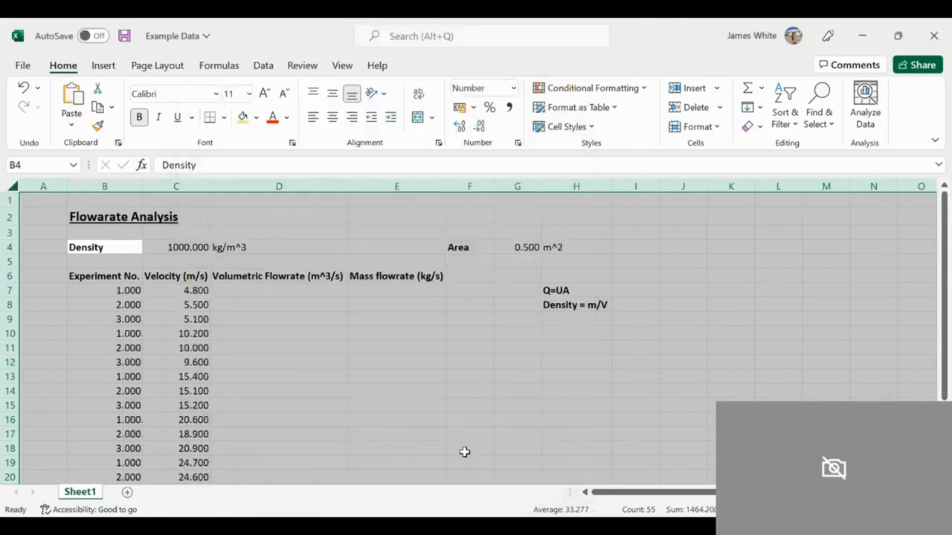
Step: Enter 6.893 as a trial value in the first Volumetric Flowrate cell, D7, and append the digit 4 to it
left_click(280, 291)
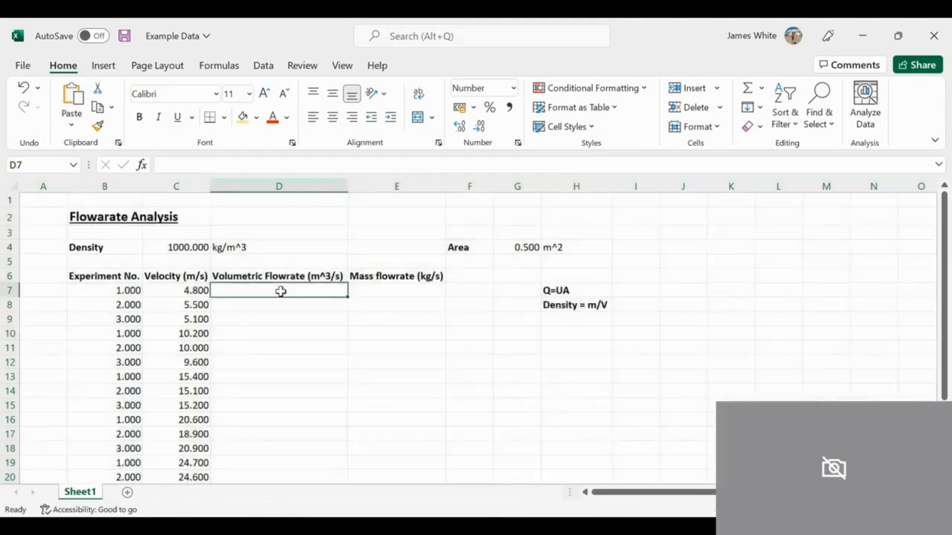
type("6.893")
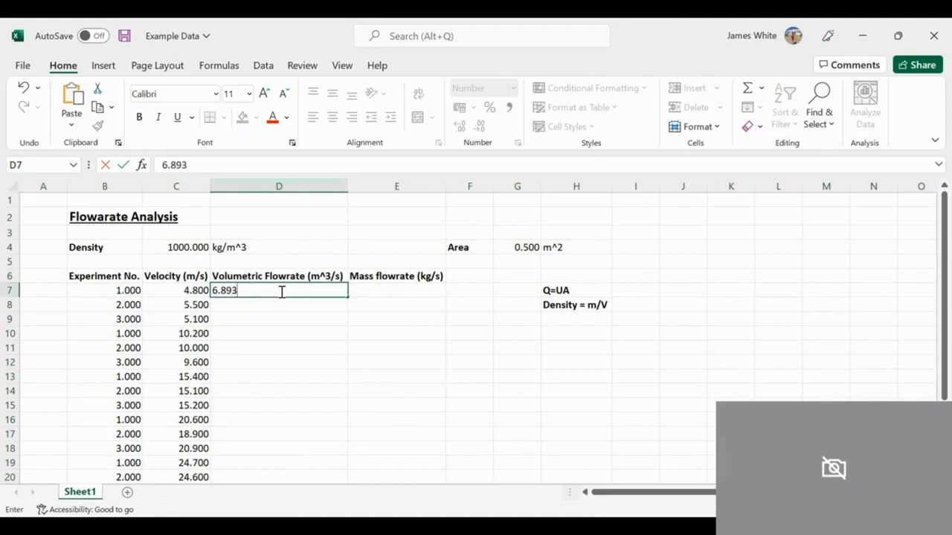
key("Return")
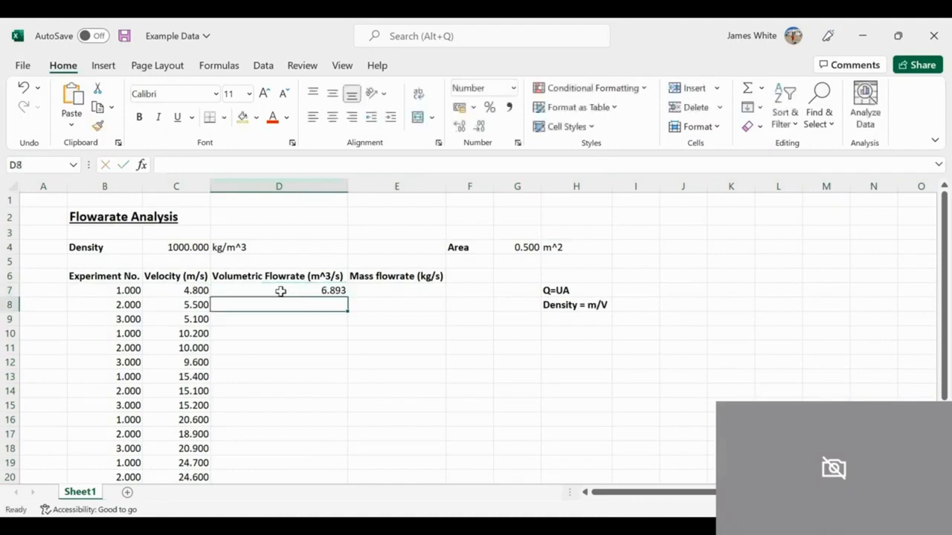
left_click(280, 291)
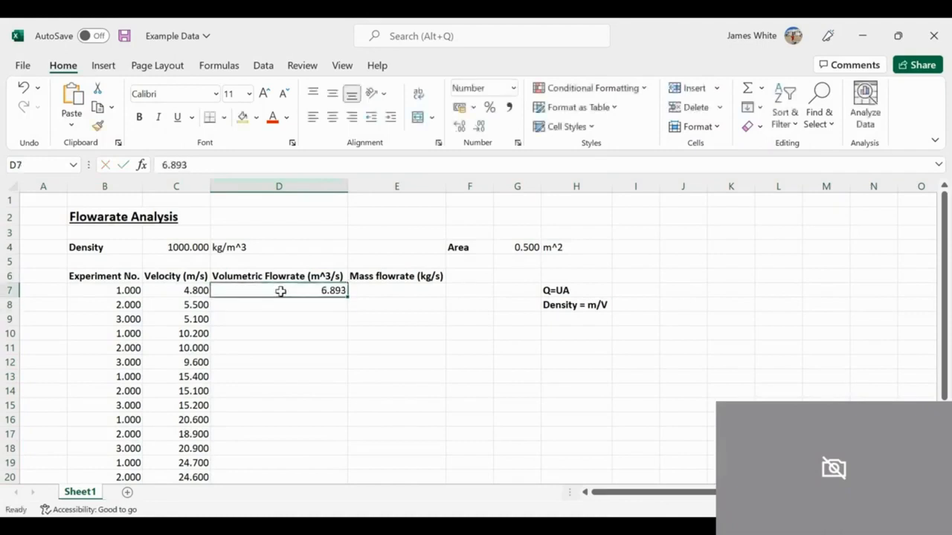
left_click(235, 168)
type("4")
key("Return")
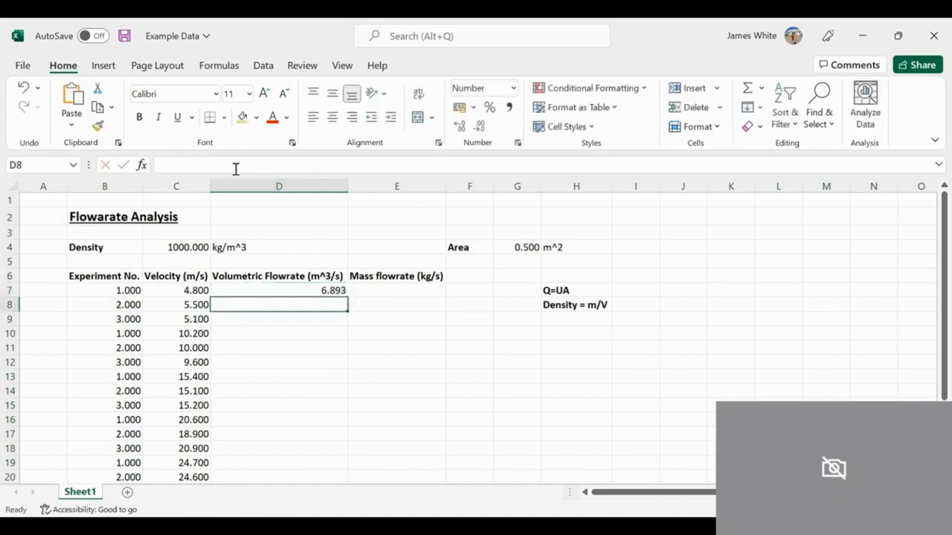
Step: Clear the trial value from cell D7
key("Up")
key("BackSpace")
key("Return")
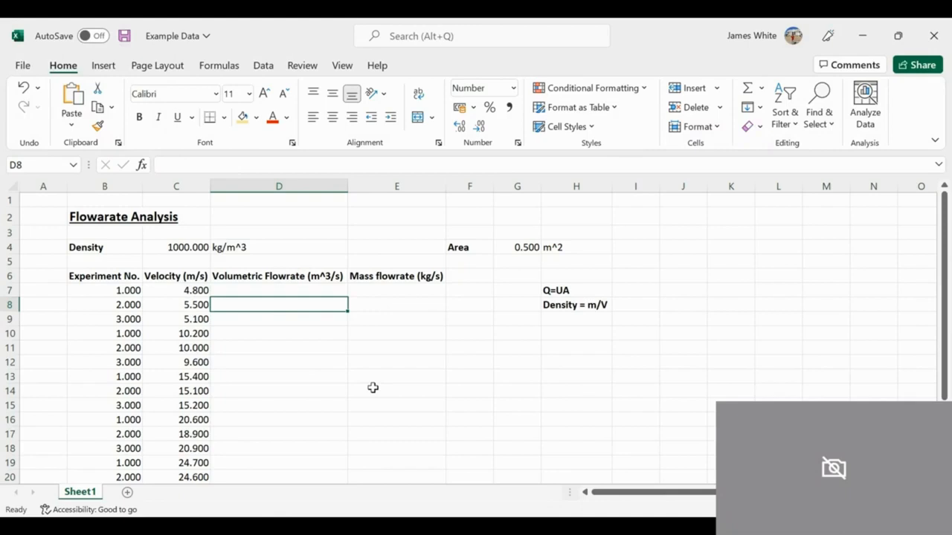
key("Down")
key("Down")
key("Down")
key("Down")
key("Down")
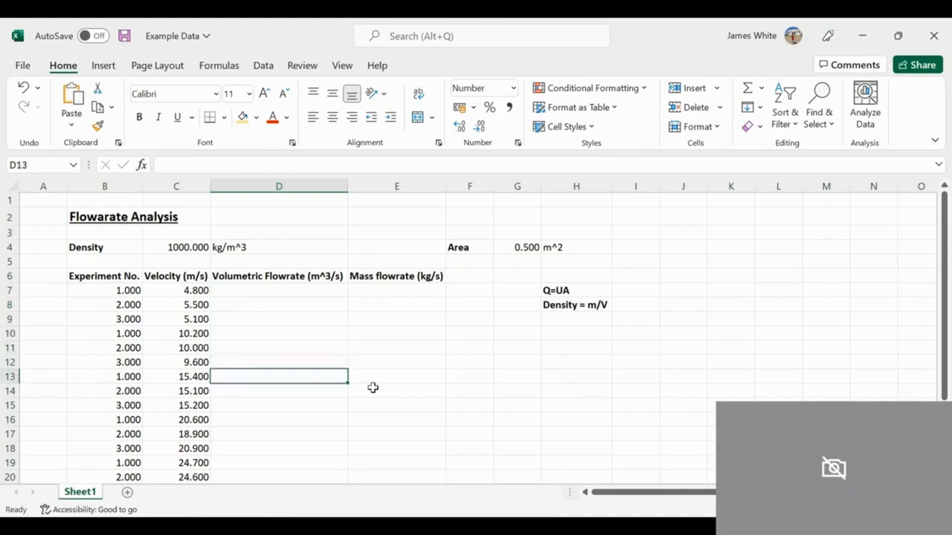
Step: Apply All Borders to the experiment table in B6:E27, including its heading row
left_click_drag(90, 276, 393, 461)
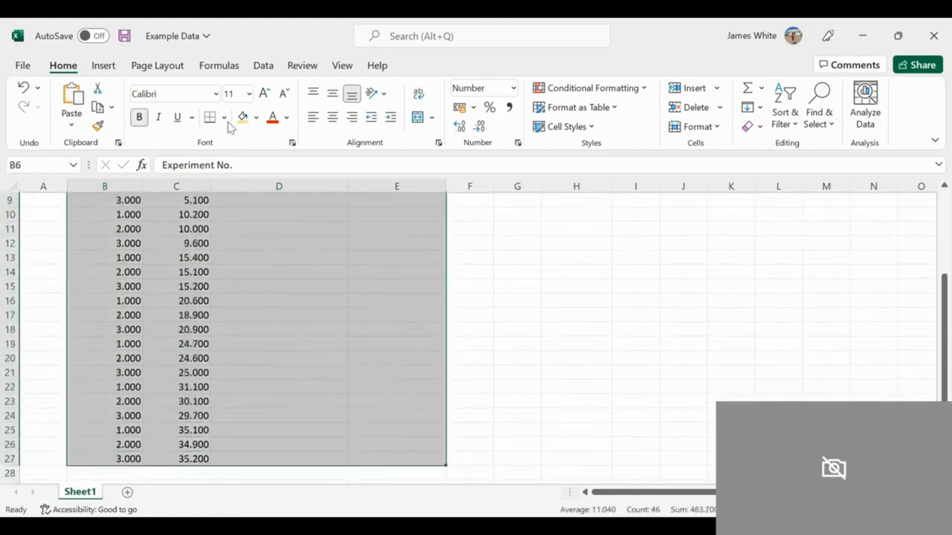
left_click(224, 117)
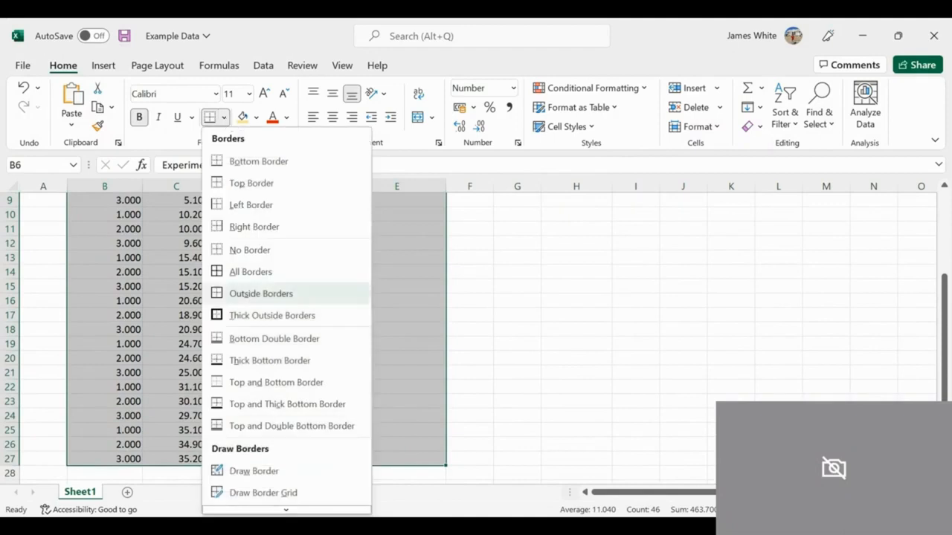
left_click(275, 269)
scroll(450, 340, "up", 3)
key("Down")
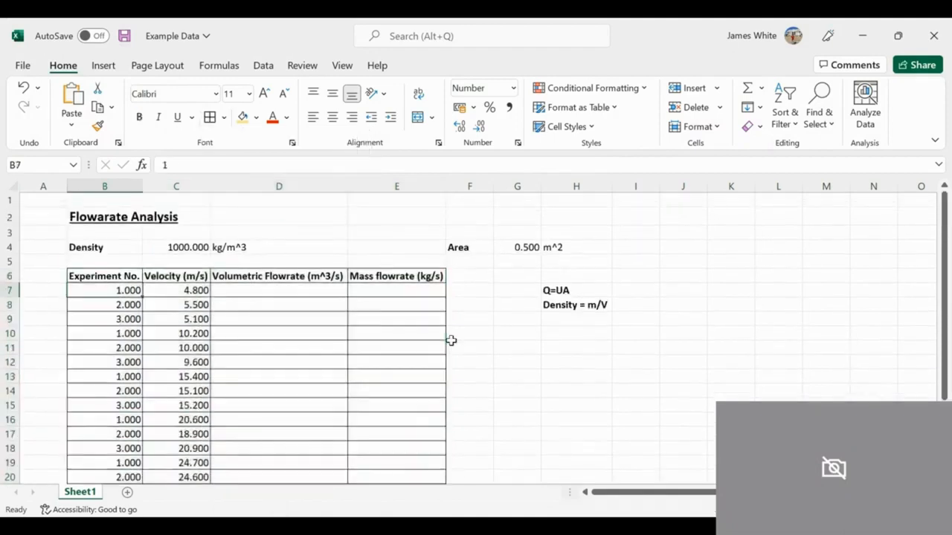
key("Down")
key("Down")
key("Down")
key("Down")
key("Down")
key("Down")
key("Right")
key("Right")
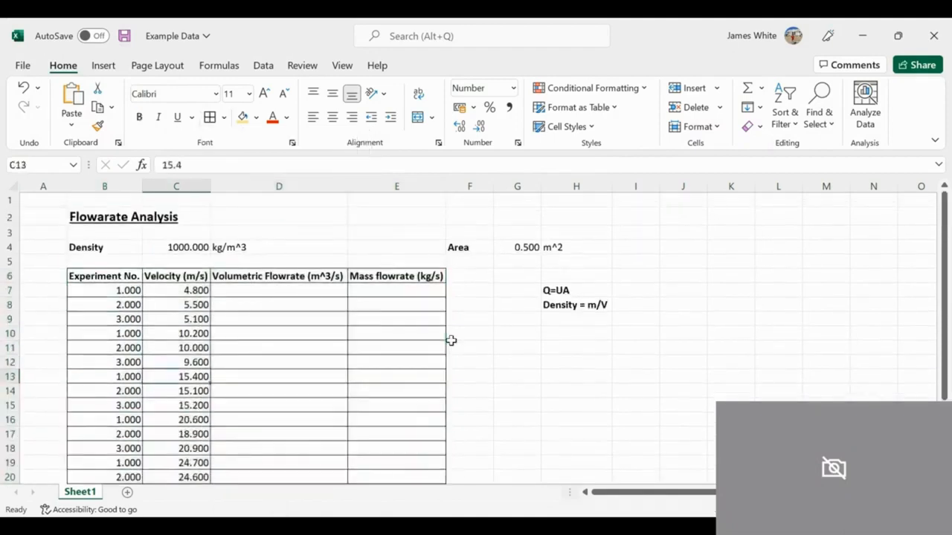
key("Right")
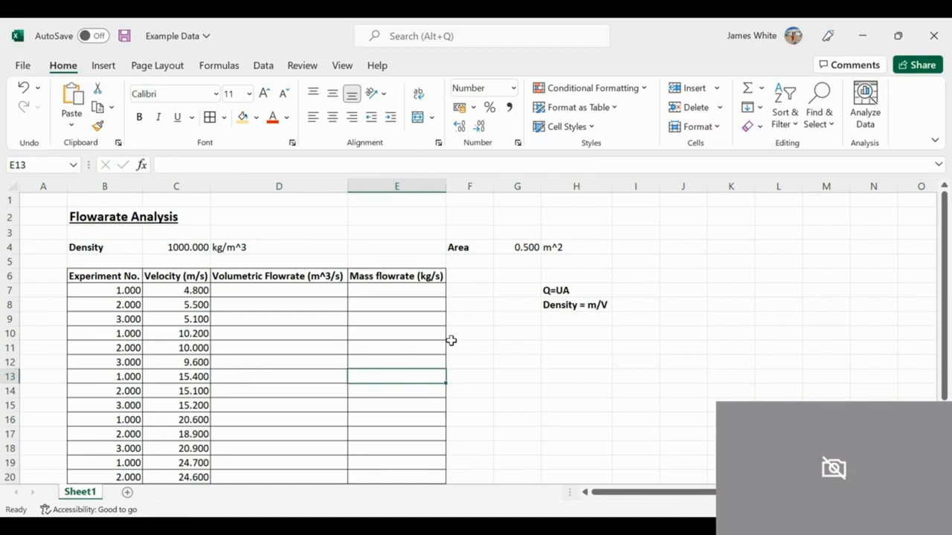
Step: Look through the table down past its last row and back up to check whether the column headings stay in view
key("Down")
key("Down")
key("Down")
key("Down")
key("Down")
key("Down")
key("Down")
key("Down")
key("Down")
key("Down")
key("Down")
key("Down")
key("Down")
key("Down")
key("Down")
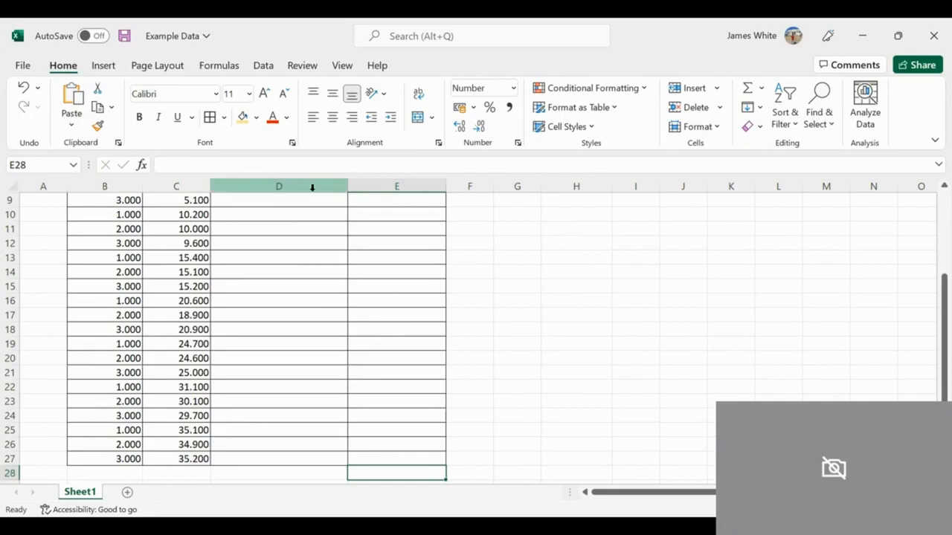
key("Up")
key("Up")
key("Up")
key("Up")
key("Up")
key("Up")
key("Up")
key("Up")
key("Up")
key("Up")
key("Up")
key("Up")
key("Up")
key("Up")
key("Up")
key("Up")
key("Up")
key("Up")
key("Up")
key("Up")
key("Up")
key("Up")
key("Up")
key("Up")
key("Up")
key("Up")
key("Up")
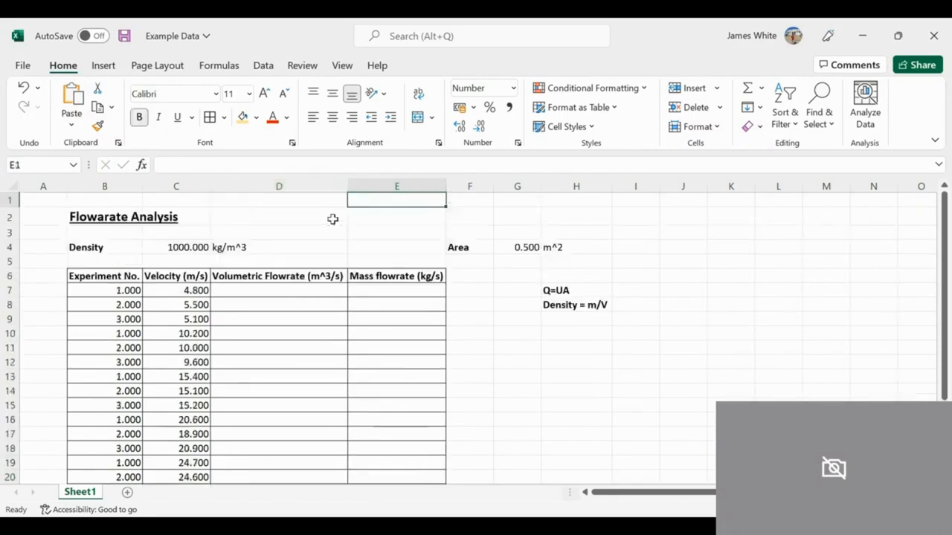
key("Down")
key("Down")
key("Down")
key("Down")
key("Down")
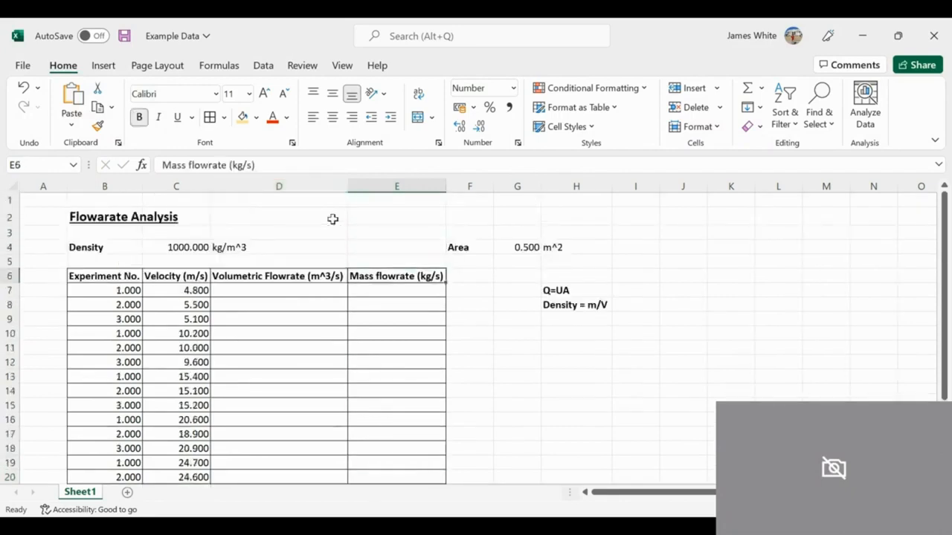
key("Down")
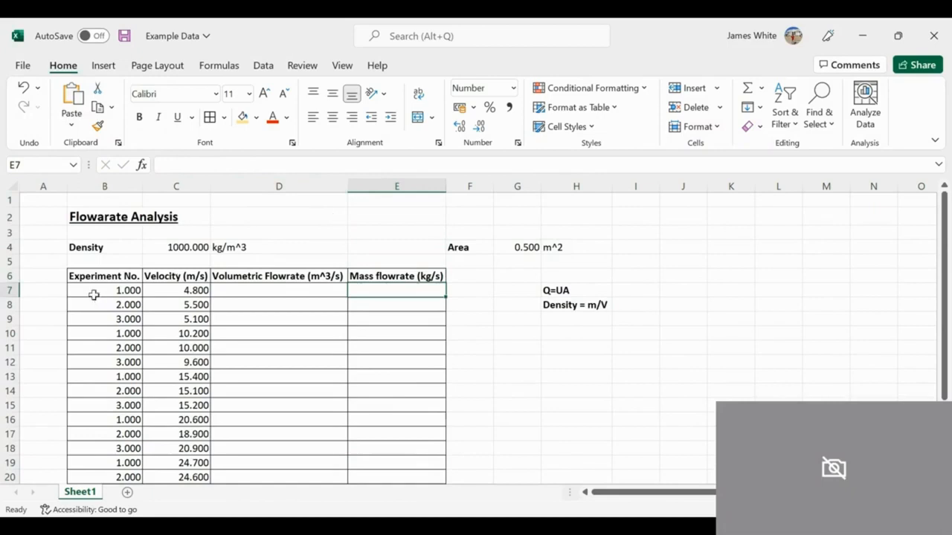
Step: Freeze the panes at cell B7 so rows 1 to 6 and column A stay in view
left_click(94, 290)
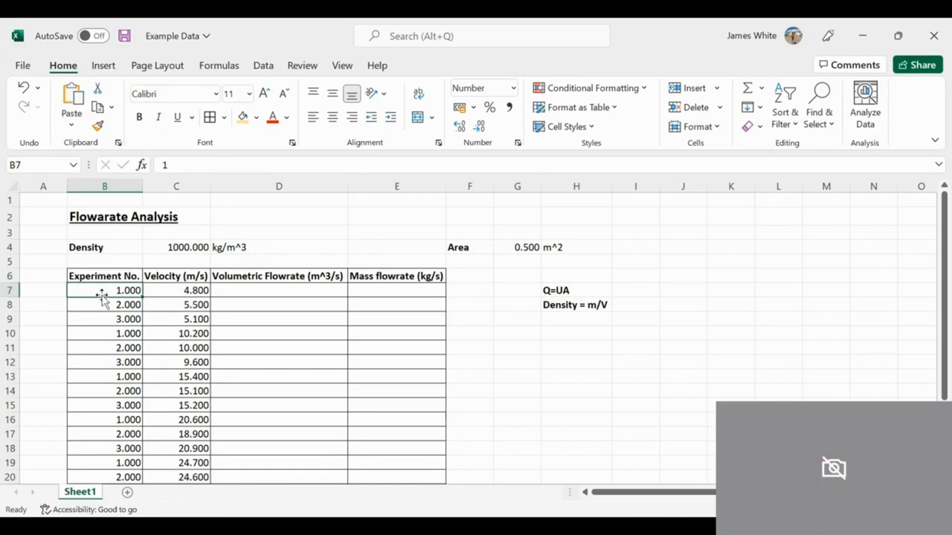
left_click(343, 66)
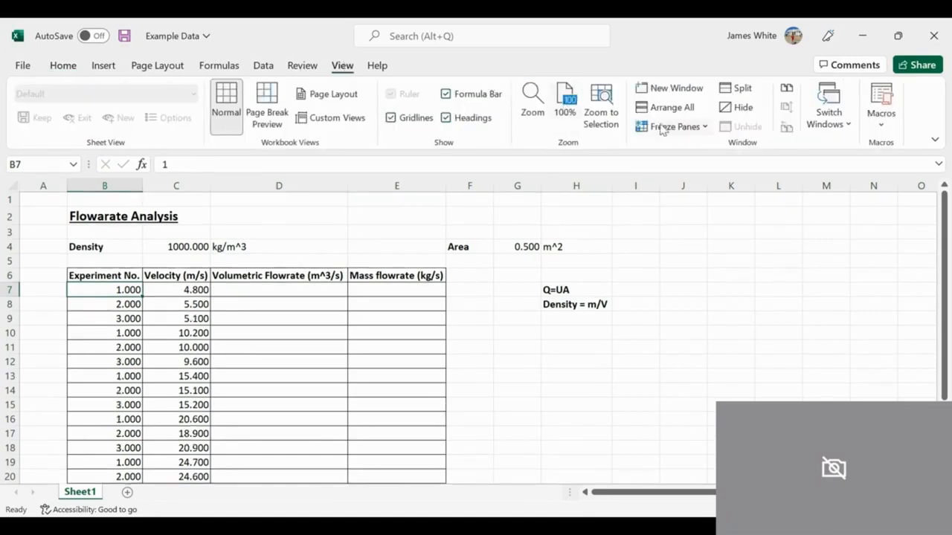
left_click(697, 135)
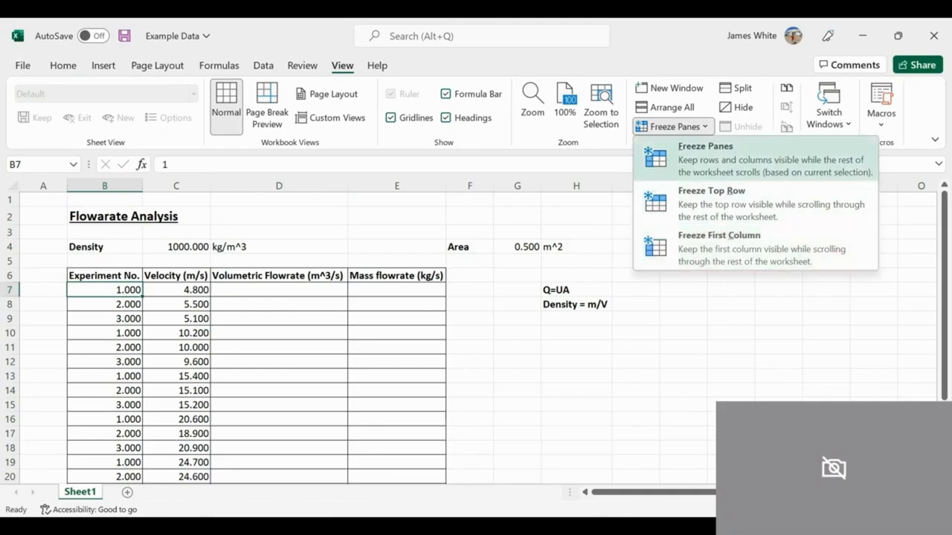
left_click(694, 168)
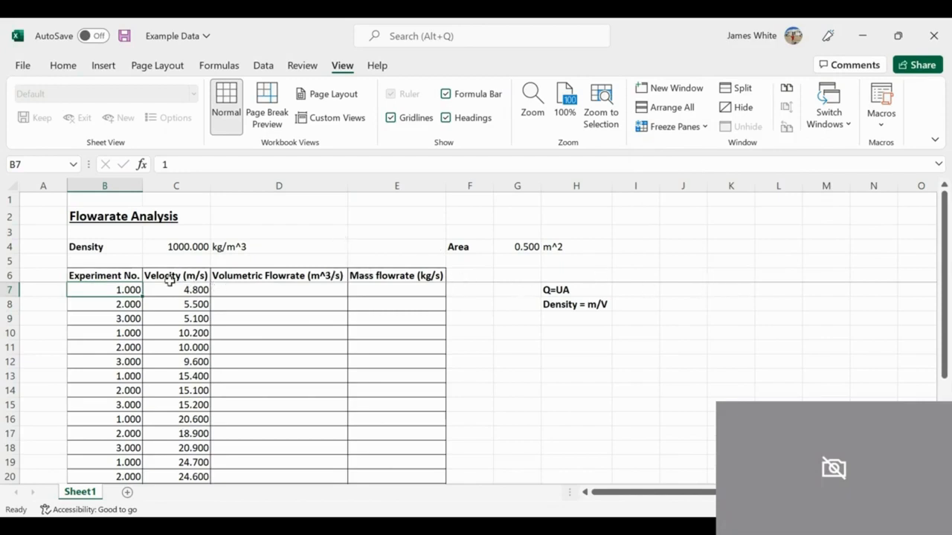
Step: Examine how the frozen column A behaves by moving along row 7 to column T and back to column A
key("Right")
key("Right")
key("Right")
key("Right")
key("Right")
key("Right")
key("Right")
key("Right")
key("Right")
key("Right")
key("Right")
key("Right")
key("Right")
key("Right")
key("Right")
key("Right")
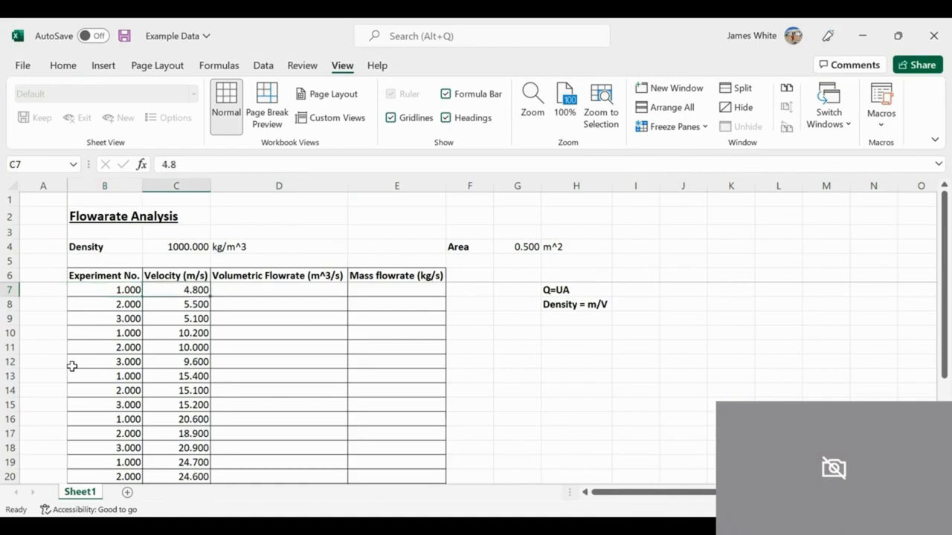
key("Right")
key("Right")
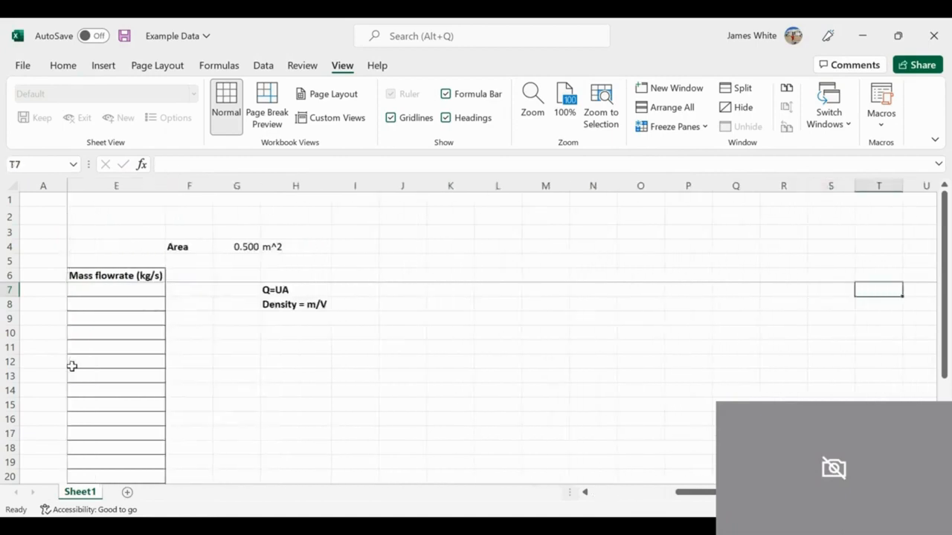
key("Left")
key("Left")
key("Left")
key("Left")
key("Left")
key("Left")
key("Left")
key("Left")
key("Left")
key("Left")
key("Left")
key("Left")
key("Left")
key("Left")
key("Left")
key("Left")
key("Left")
key("Left")
key("Left")
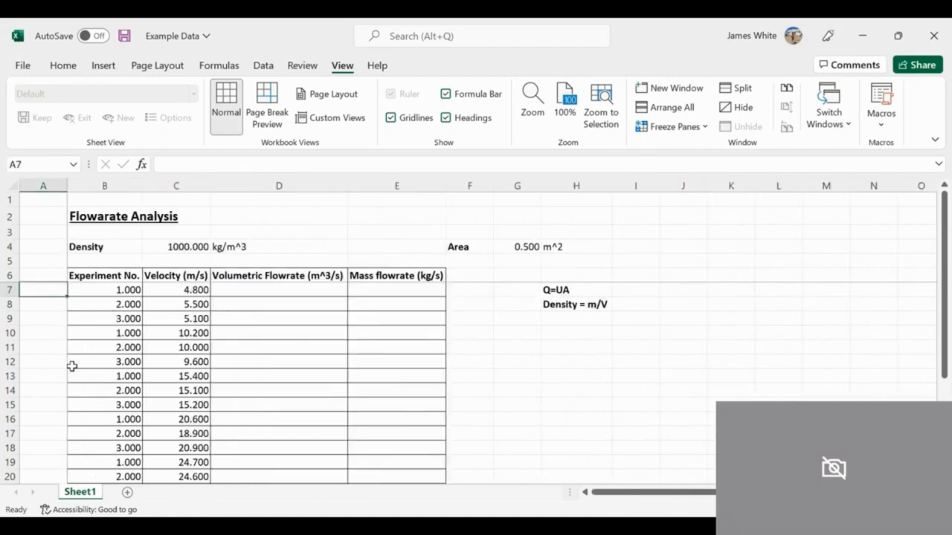
Step: Examine how the frozen heading rows behave by moving down column A to row 33 and back up
key("Down")
key("Down")
key("Down")
key("Down")
key("Down")
key("Down")
key("Down")
key("Down")
key("Down")
key("Down")
key("Down")
key("Down")
key("Down")
key("Down")
key("Down")
key("Down")
key("Down")
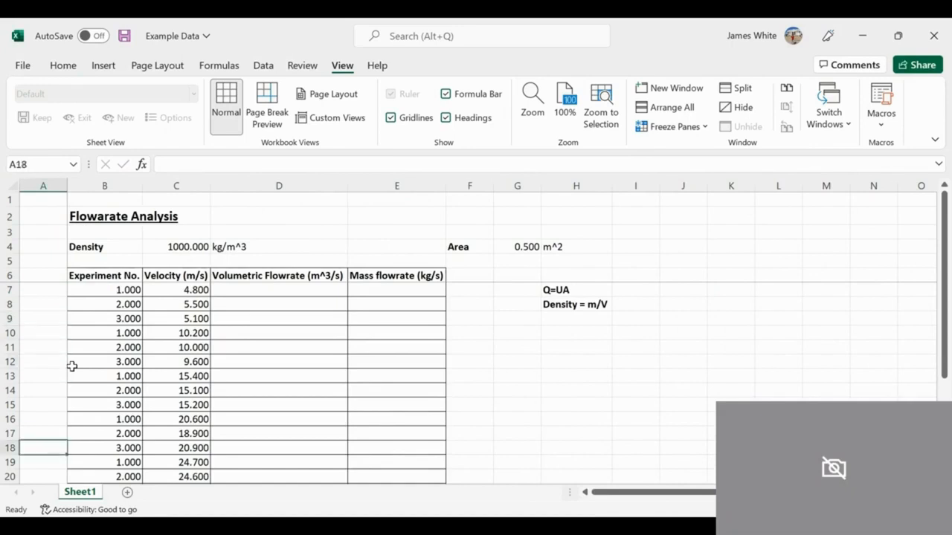
key("Down")
key("Down")
key("Down")
key("Down")
key("Down")
key("Down")
key("Down")
key("Down")
key("Down")
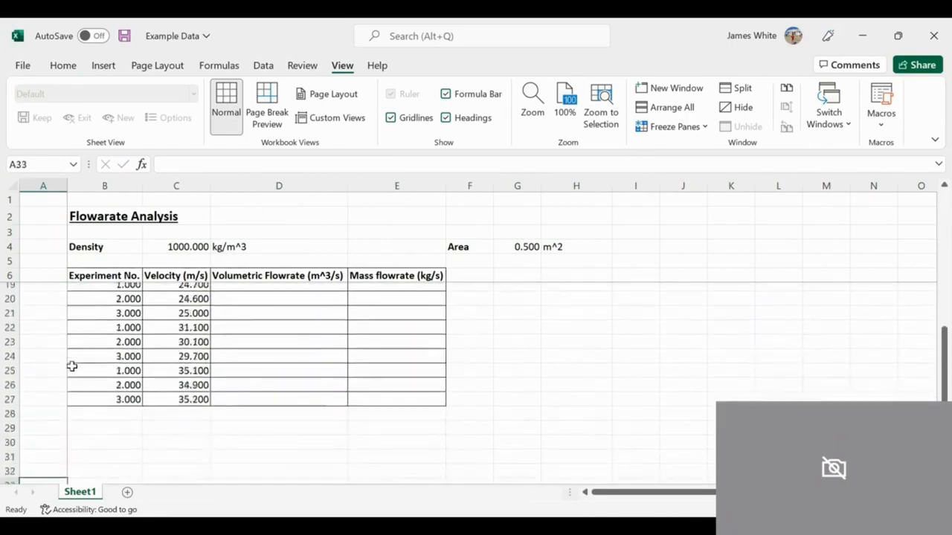
key("Up")
key("Up")
key("Up")
key("Up")
key("Up")
key("Up")
key("Up")
key("Up")
key("Up")
key("Up")
key("Up")
key("Up")
key("Up")
key("Up")
key("Up")
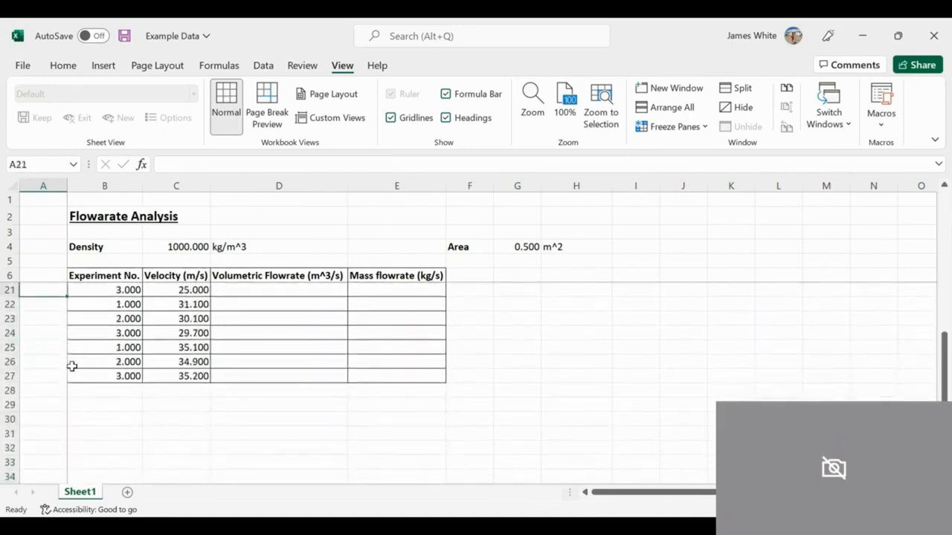
Step: Move back up column A from row 21 to row 6, watching the frozen headings against the table rows
key("Up")
key("Up")
key("Up")
key("Up")
key("Up")
key("Up")
key("Up")
key("Up")
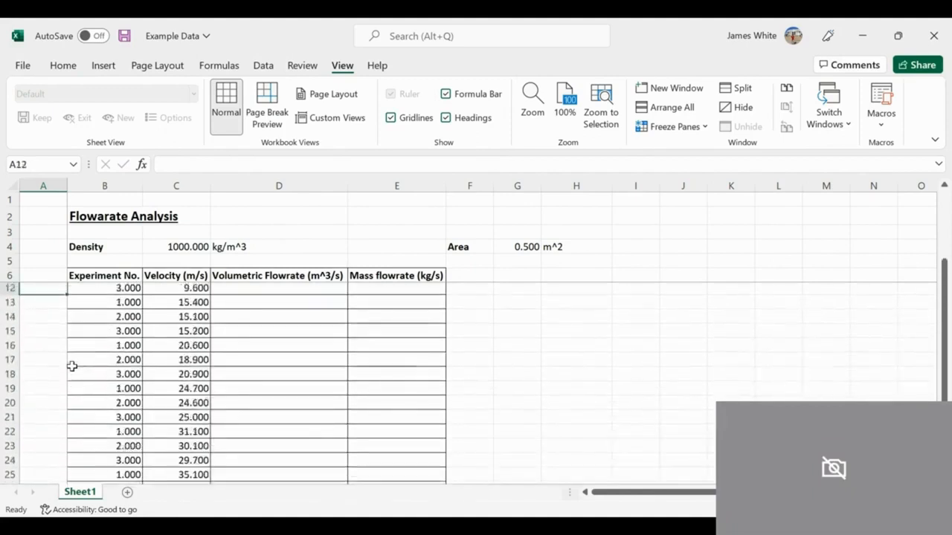
key("Up")
key("Up")
key("Up")
key("Up")
key("Up")
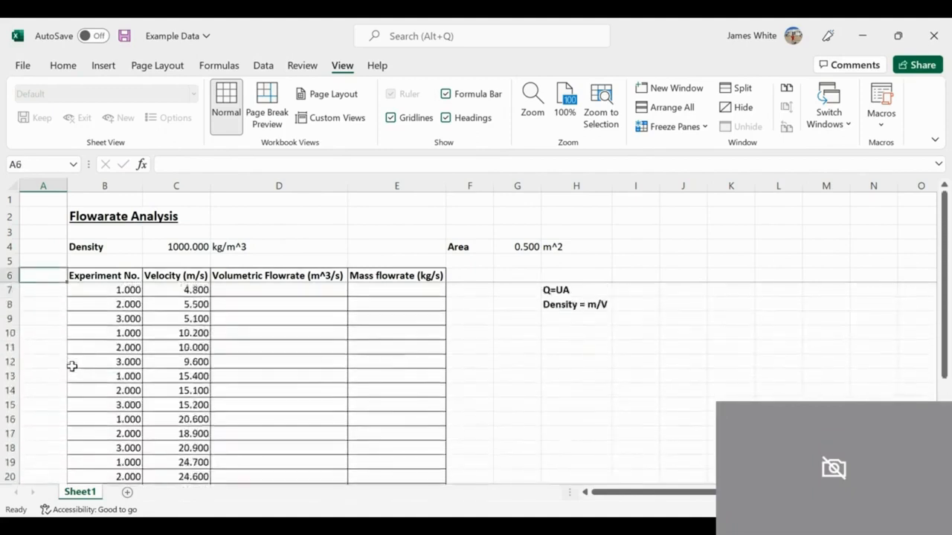
Step: Unfreeze the panes and freeze them again at cell A7 so that only rows 1 to 6 stay in view
key("Down")
key("Down")
key("Right")
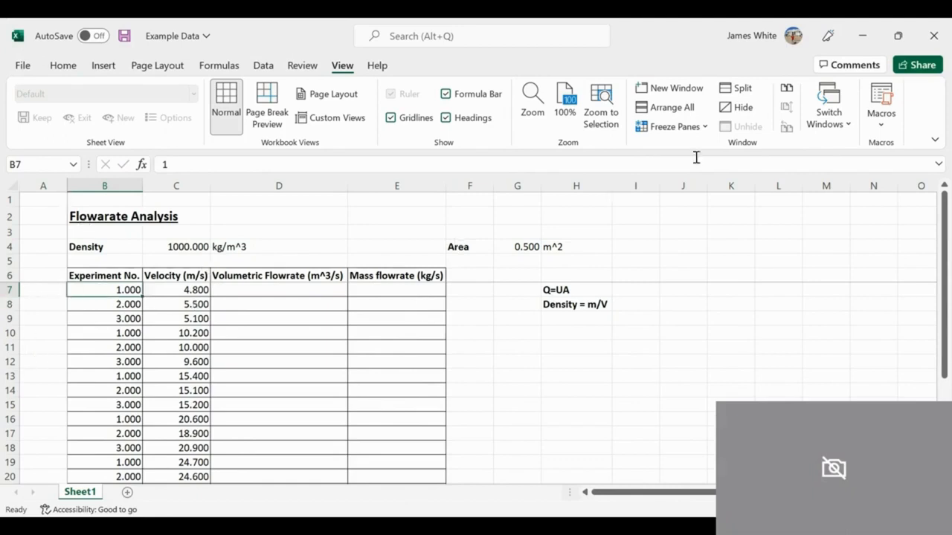
left_click(702, 128)
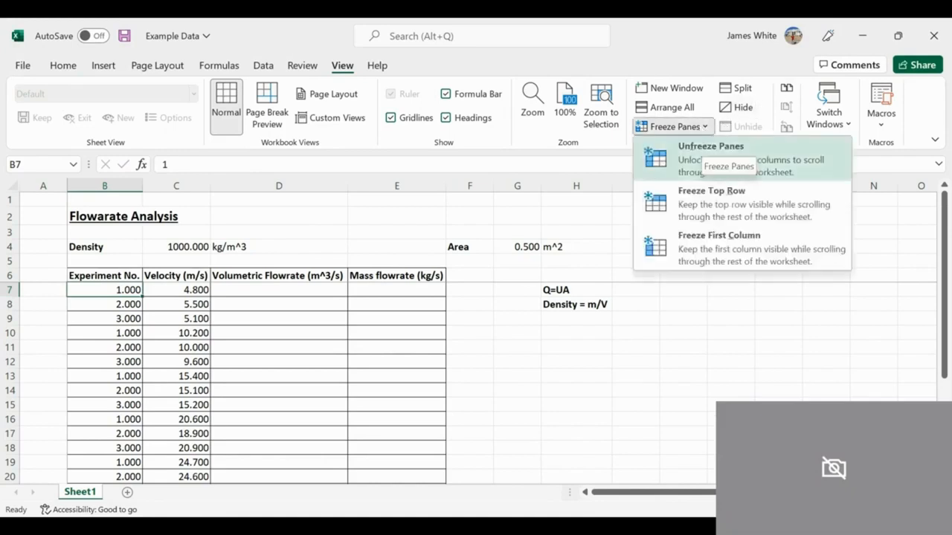
left_click(702, 154)
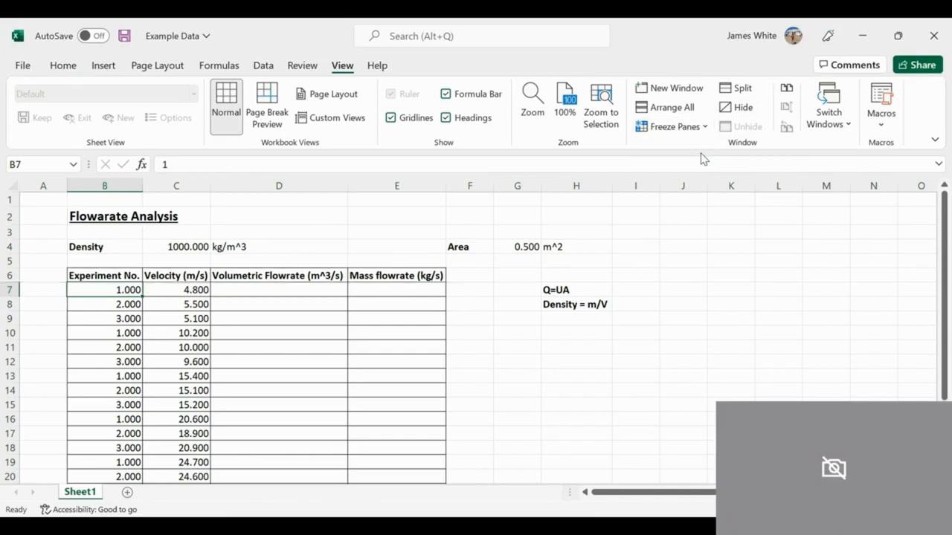
key("Left")
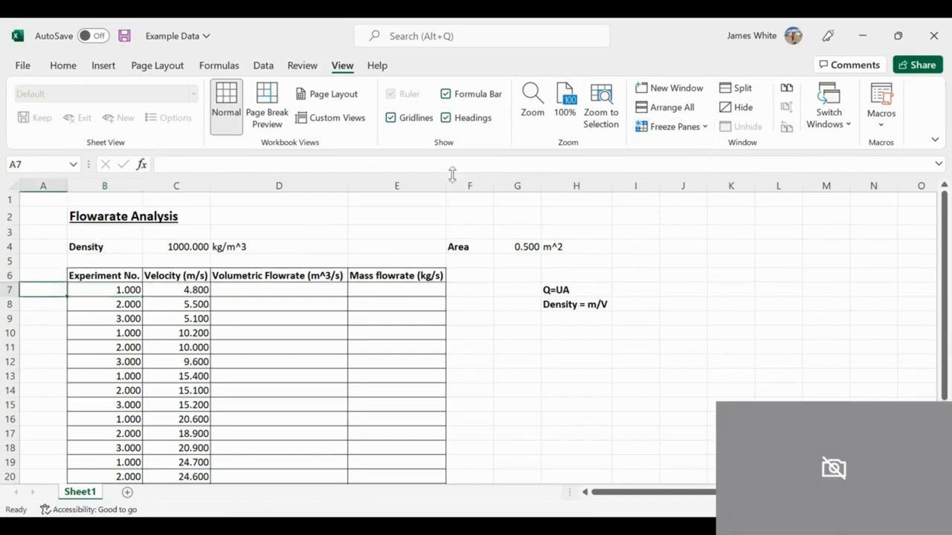
left_click(672, 126)
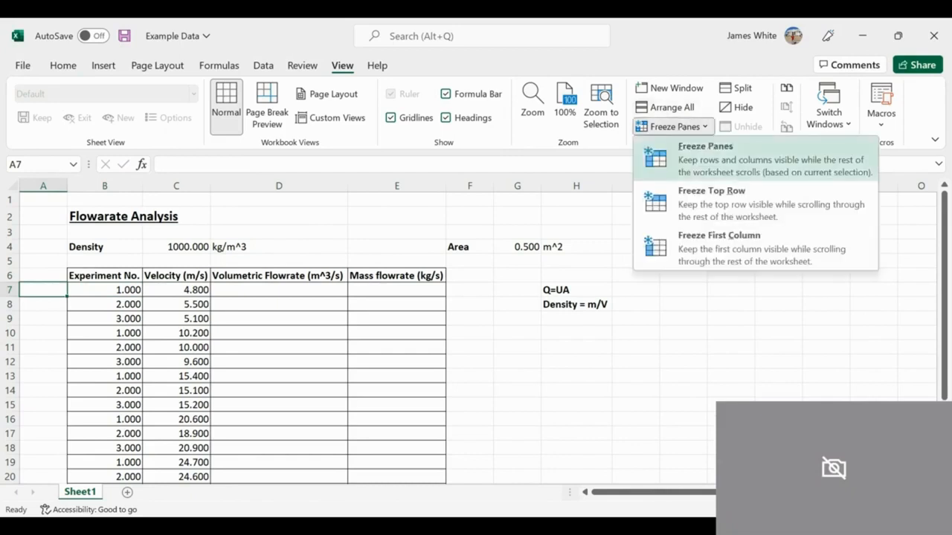
left_click(679, 155)
Step: Examine how the sheet moves sideways along row 7 with no column frozen
key("Right")
key("Right")
key("Right")
key("Right")
key("Right")
key("Right")
key("Right")
key("Right")
key("Right")
key("Right")
key("Right")
key("Right")
key("Right")
key("Right")
key("Right")
key("Right")
key("Right")
key("Right")
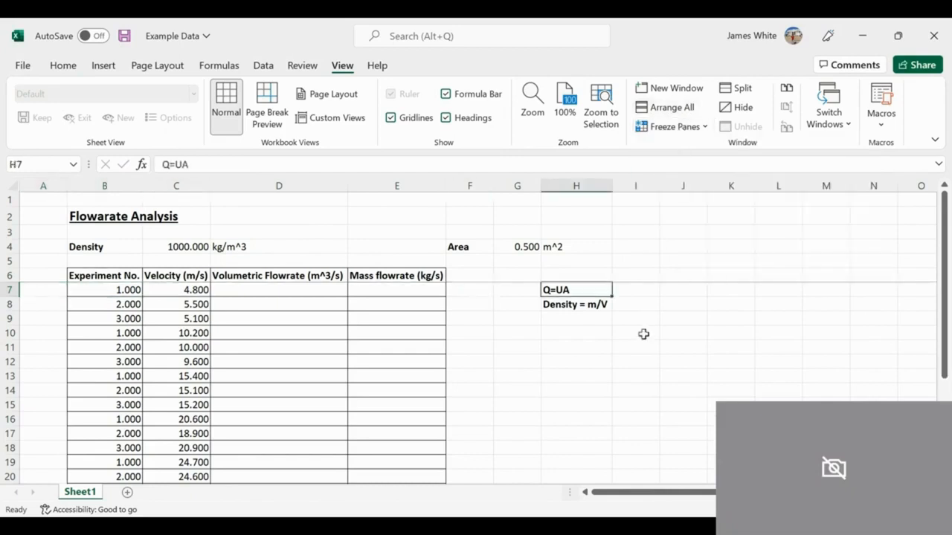
key("Left")
key("Left")
key("Left")
key("Left")
key("Left")
key("Left")
key("Left")
key("Left")
key("Left")
key("Left")
key("Left")
key("Left")
key("Left")
key("Left")
key("Left")
key("Left")
key("Left")
key("Left")
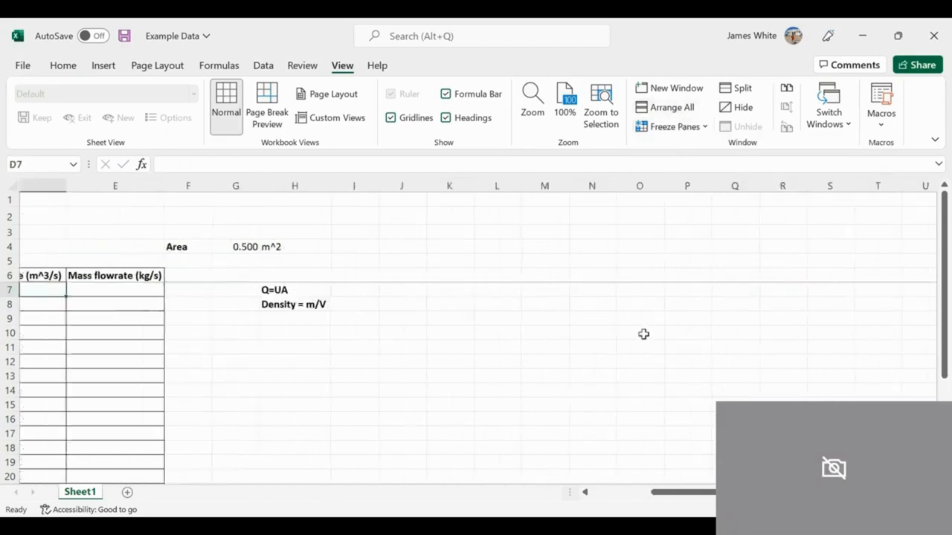
Step: Check that the heading rows stay in view by moving down column A to row 27 and back to A1
key("Down")
key("Down")
key("Down")
key("Down")
key("Down")
key("Down")
key("Down")
key("Down")
key("Down")
key("Down")
key("Down")
key("Down")
key("Down")
key("Down")
key("Down")
key("Down")
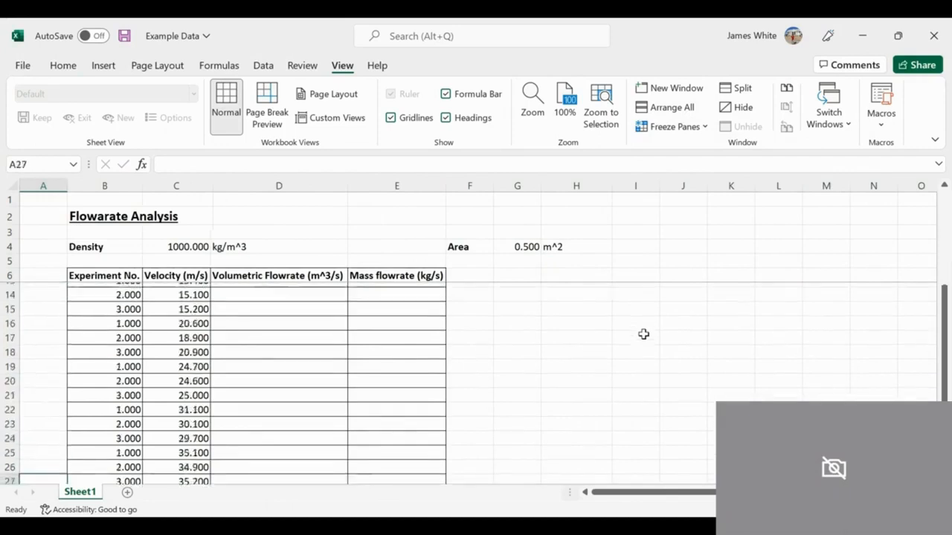
key("Up")
key("Up")
key("Up")
key("Up")
key("Up")
key("Up")
key("Up")
key("Up")
key("Up")
key("Up")
key("Up")
key("Up")
key("Up")
key("Up")
key("Up")
key("Up")
key("Up")
key("Up")
key("Up")
key("Up")
key("Up")
key("Up")
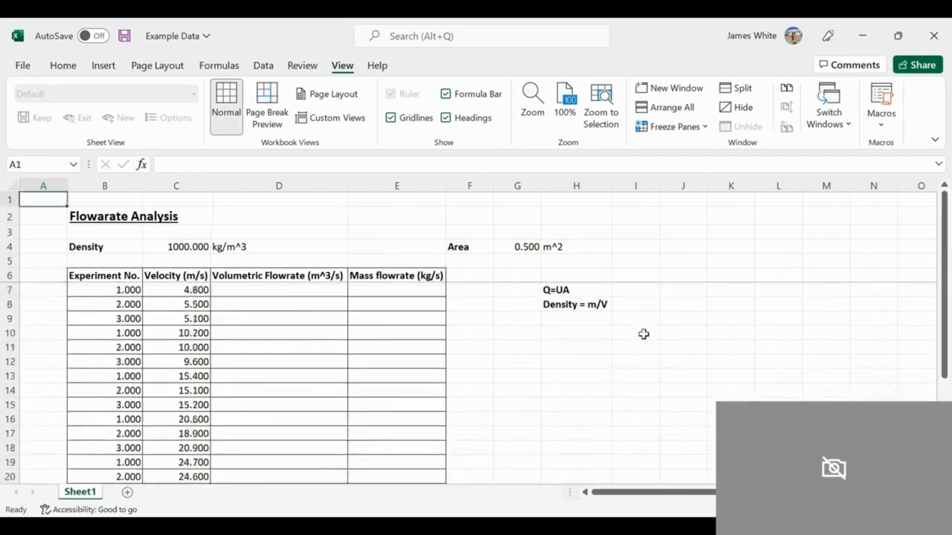
Step: Highlight the Q=UA equation in cell H7 with a light gold fill
key("Down")
key("Down")
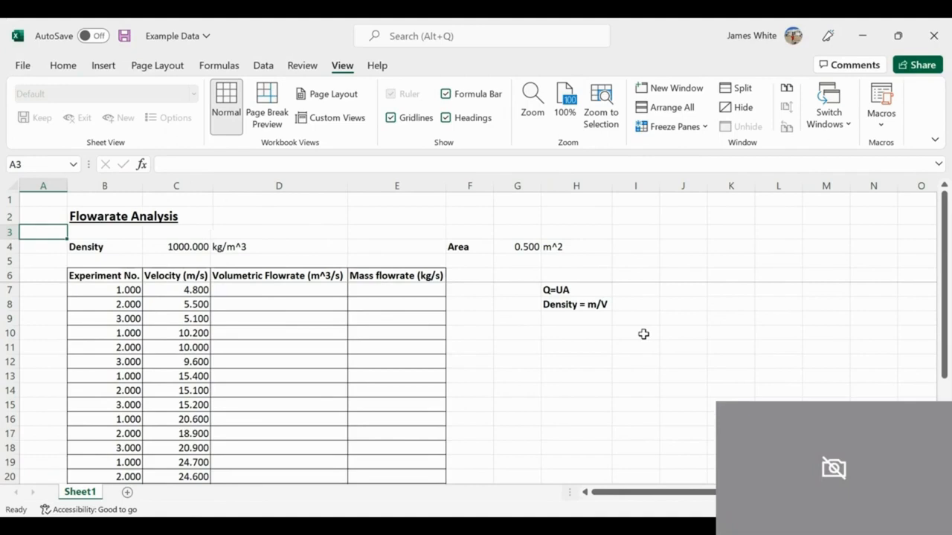
key("Right")
key("Right")
key("Right")
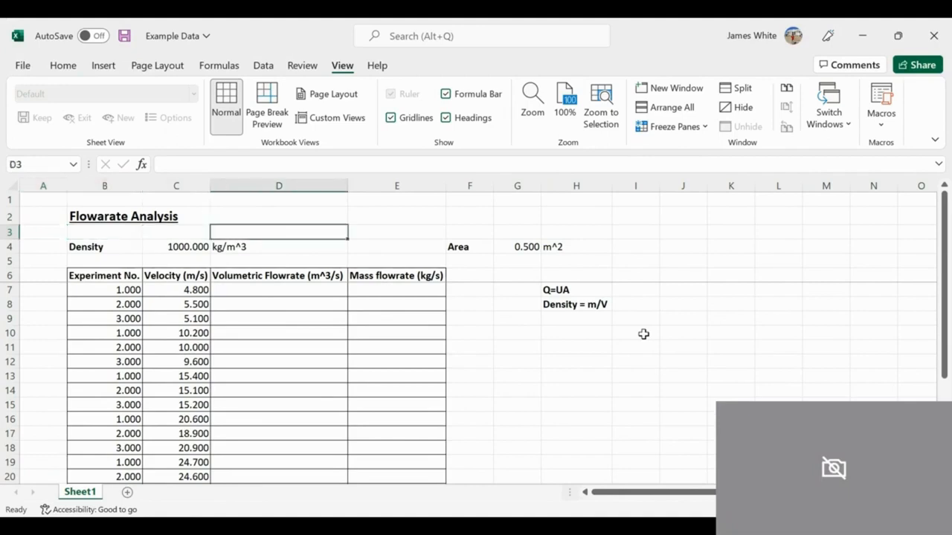
key("Right")
key("Right")
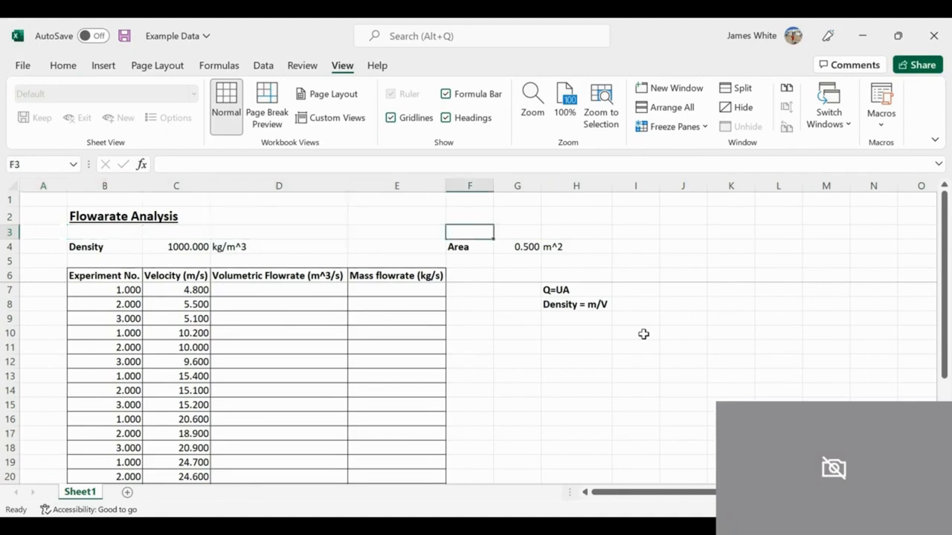
key("Down")
key("Down")
key("Down")
key("Down")
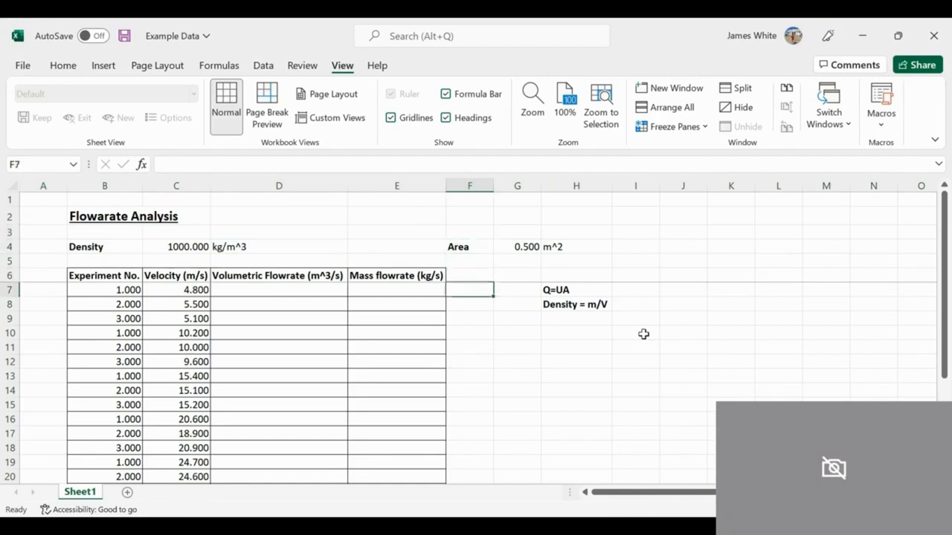
key("Right")
key("Right")
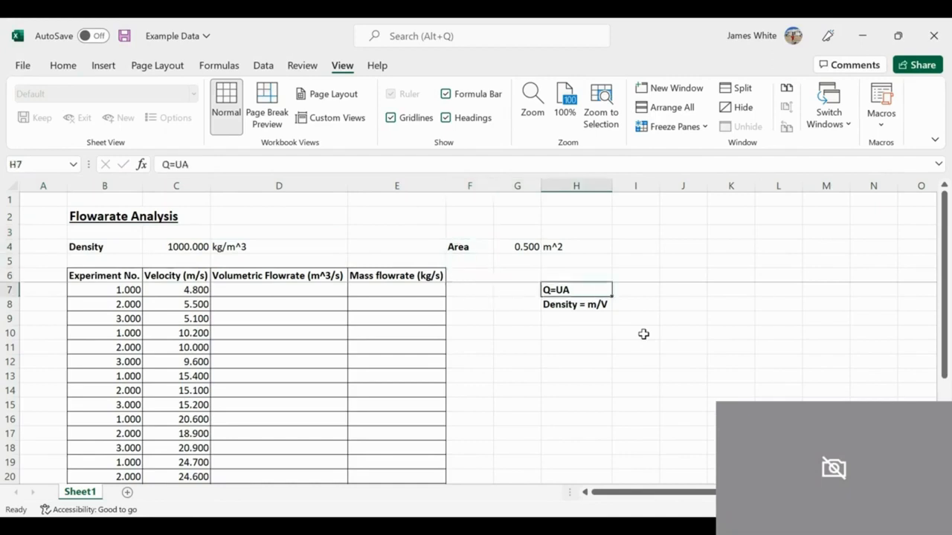
left_click(64, 66)
left_click(243, 117)
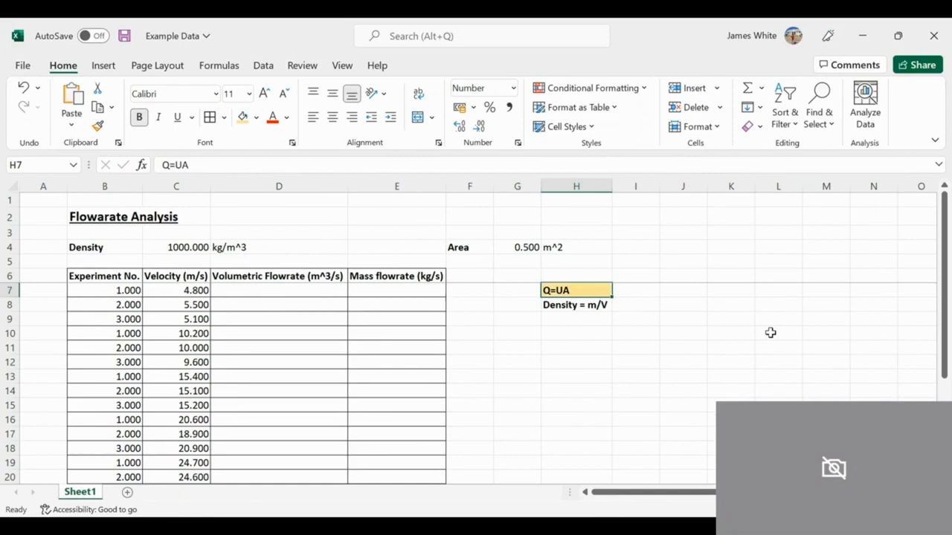
Step: Calculate the first volumetric flowrate in D7 from velocity and area with the formula =C7*G4
left_click(513, 247)
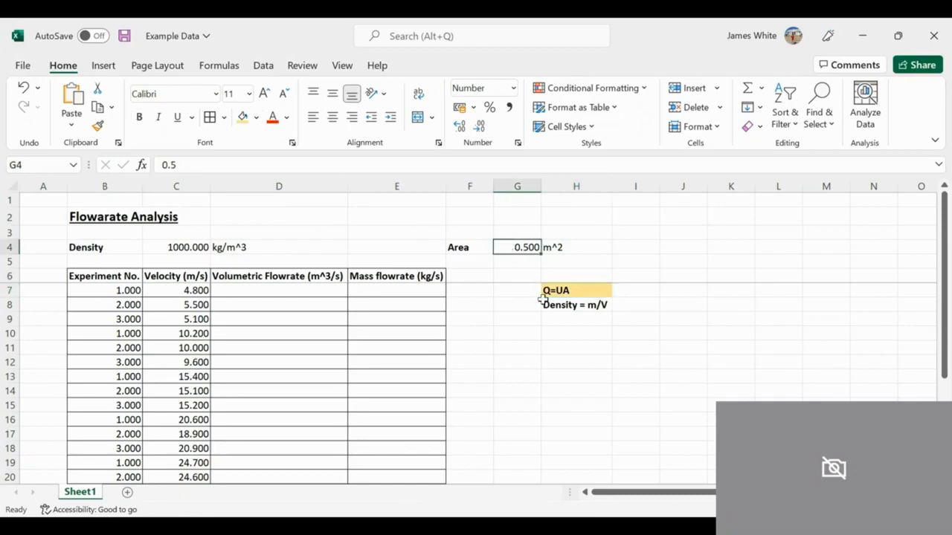
left_click(234, 289)
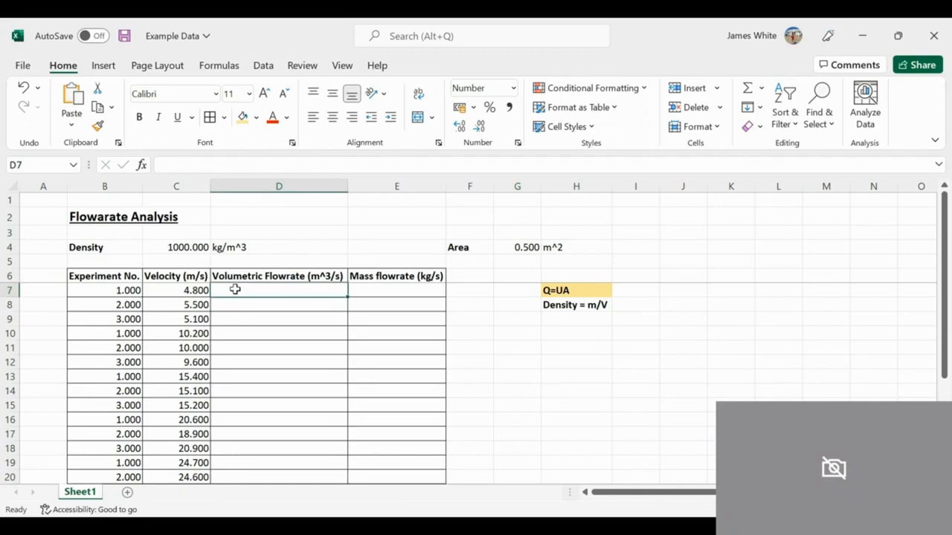
type("=")
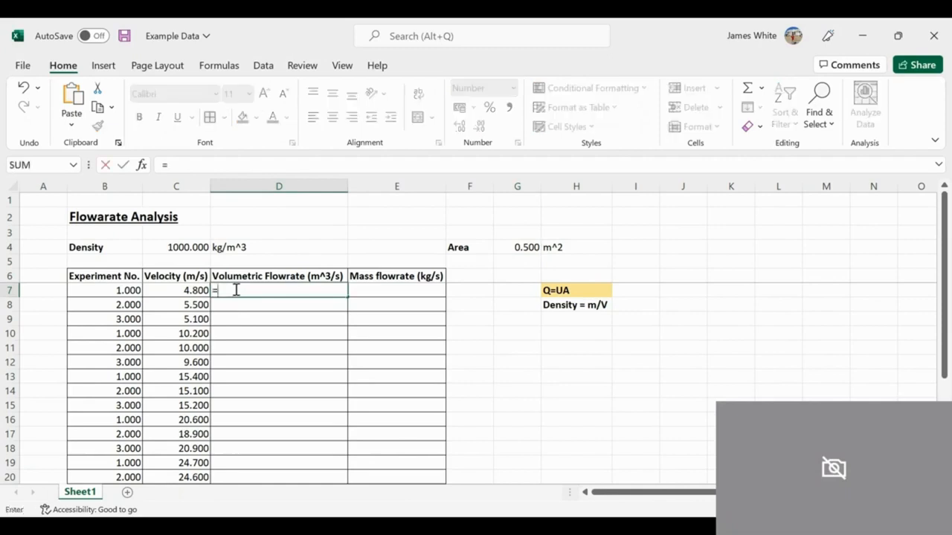
key("Left")
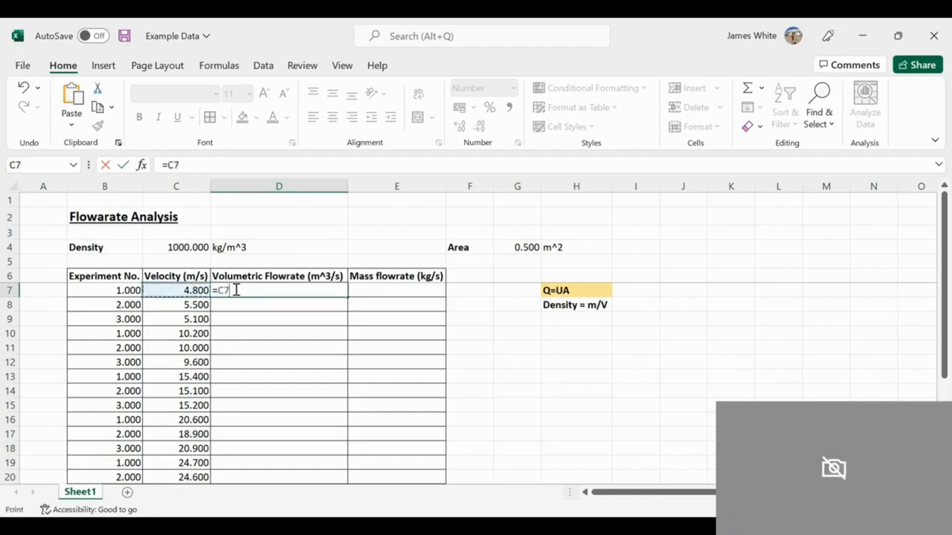
type("*")
key("Right")
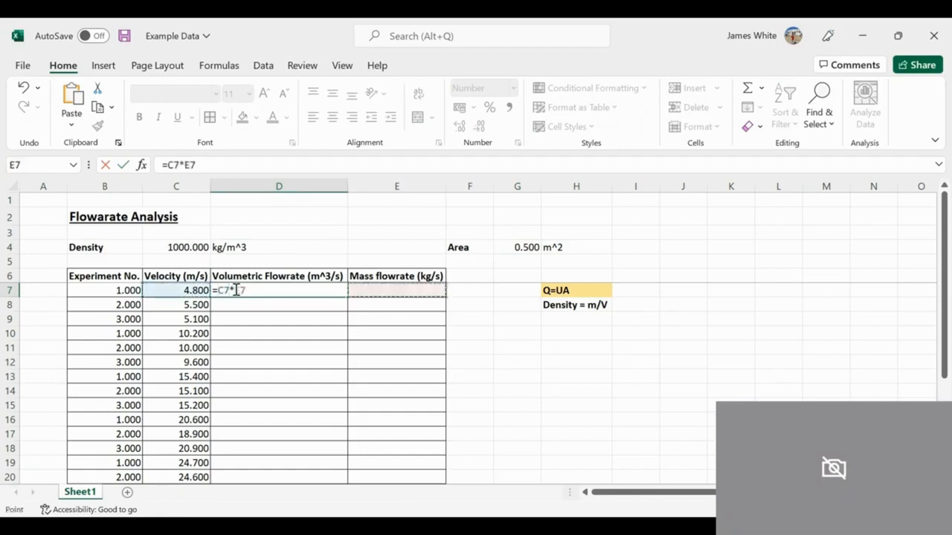
key("Right")
key("Right")
key("Up")
key("Up")
key("Up")
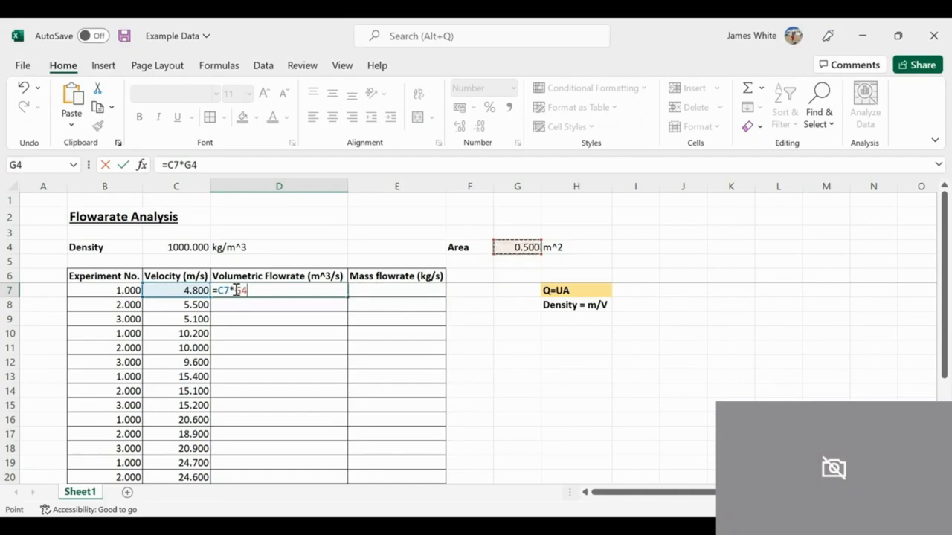
key("Return")
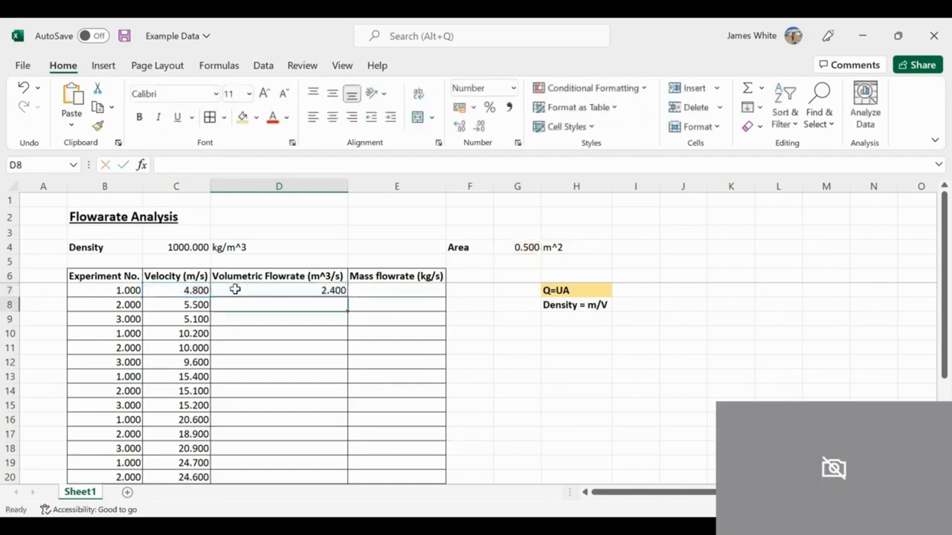
Step: Copy the volumetric flowrate formula from D7 down to D10
left_click(234, 289)
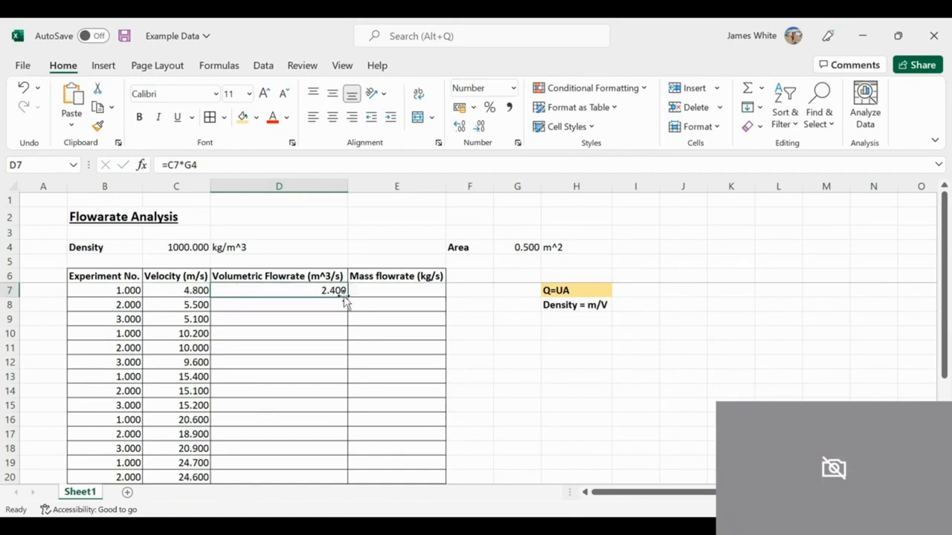
left_click_drag(347, 296, 344, 345)
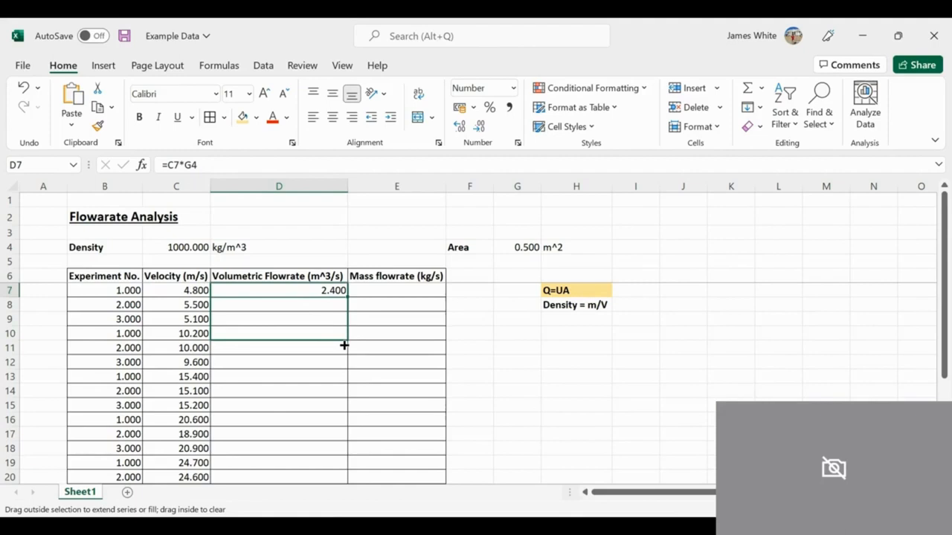
left_click_drag(345, 345, 344, 344)
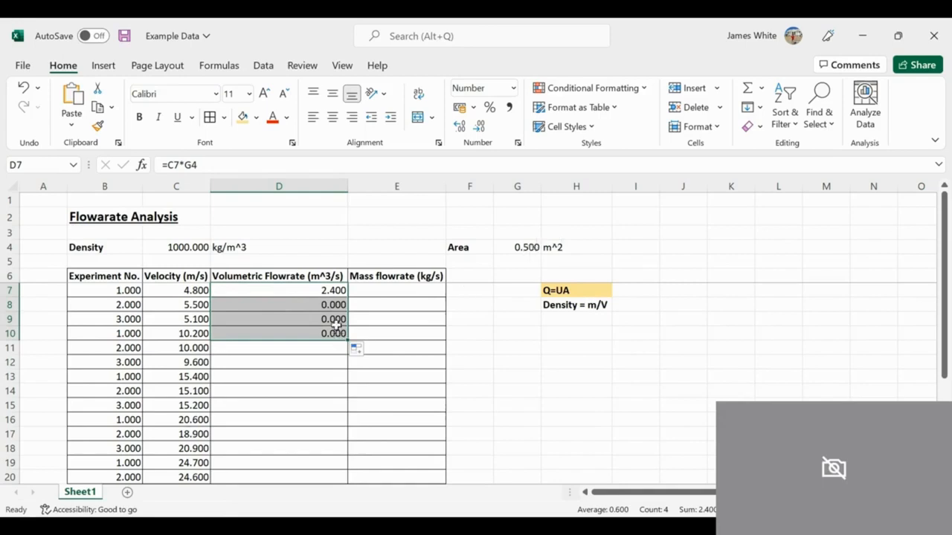
Step: Compare the formulas in D7 and D8 and examine which cells the D8 formula refers to
key("Up")
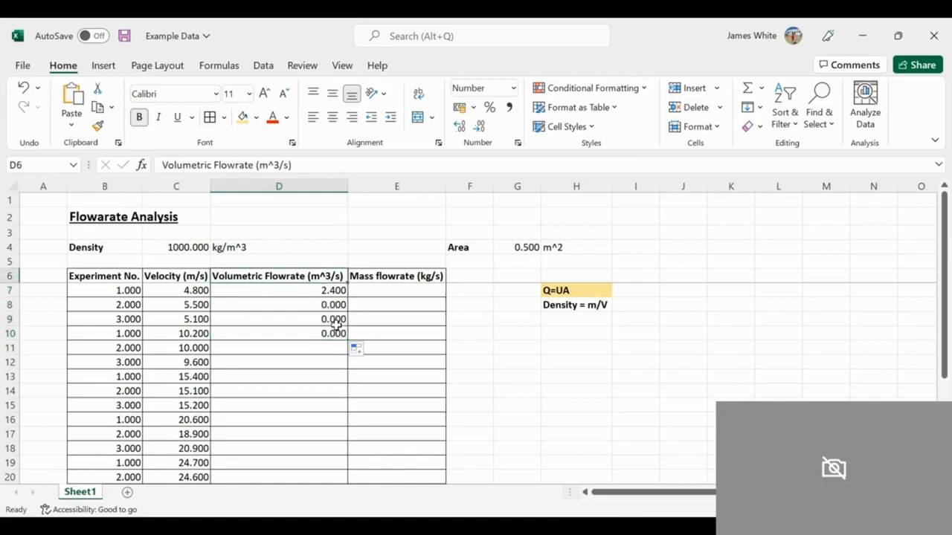
key("Down")
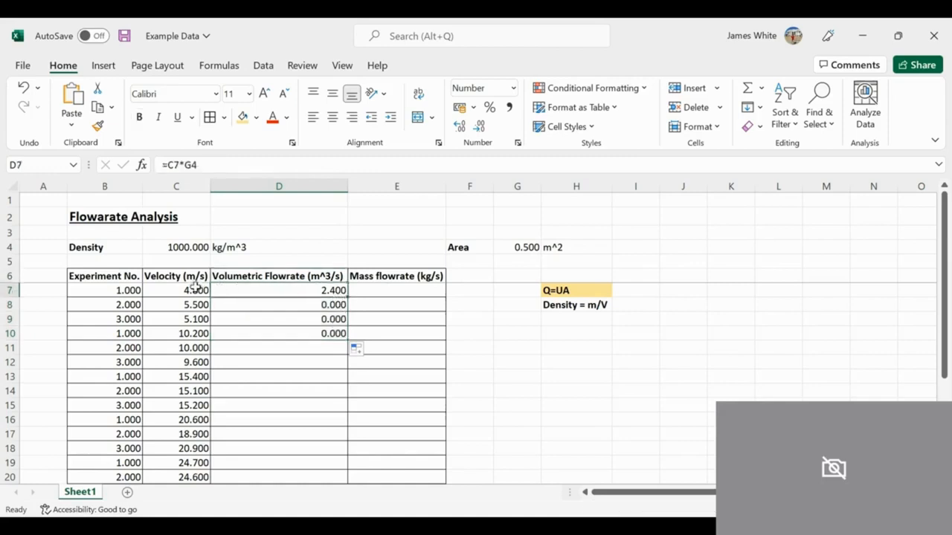
left_click(284, 309)
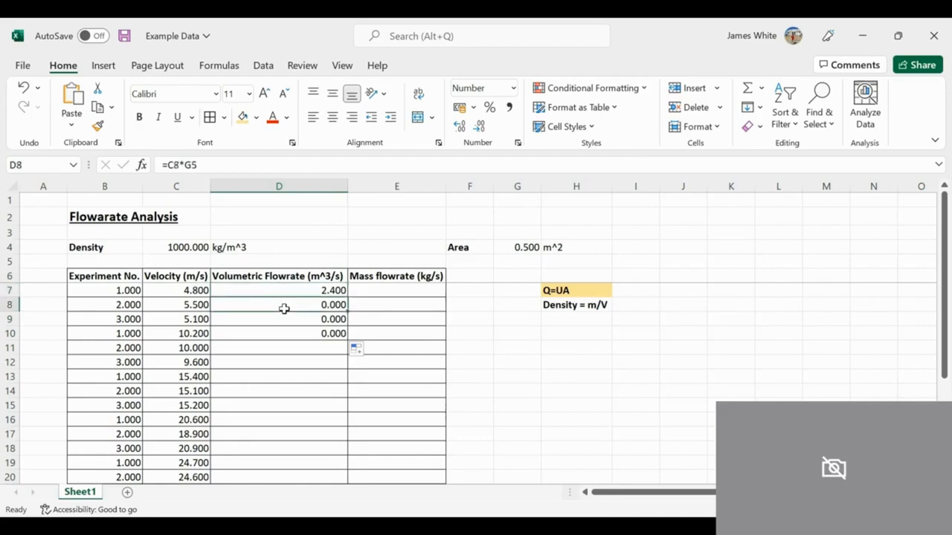
left_click(223, 165)
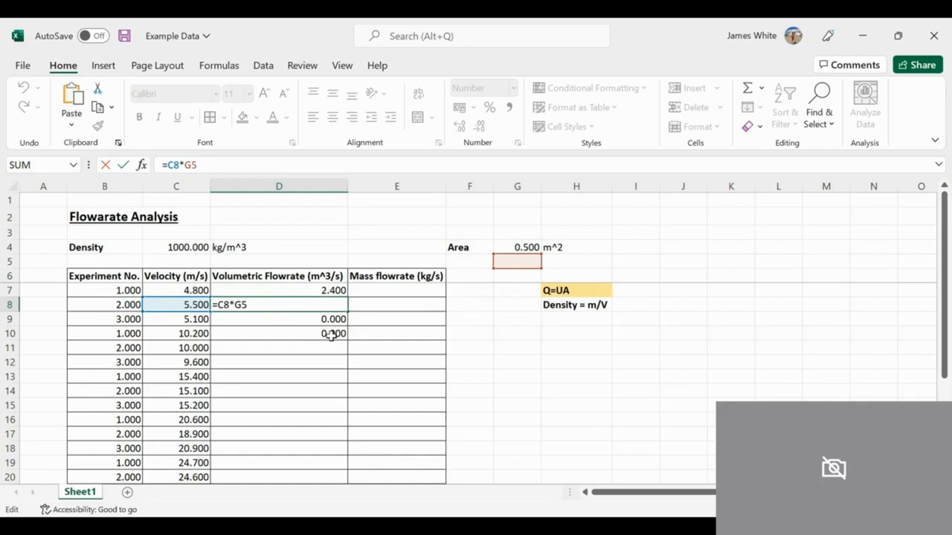
key("Return")
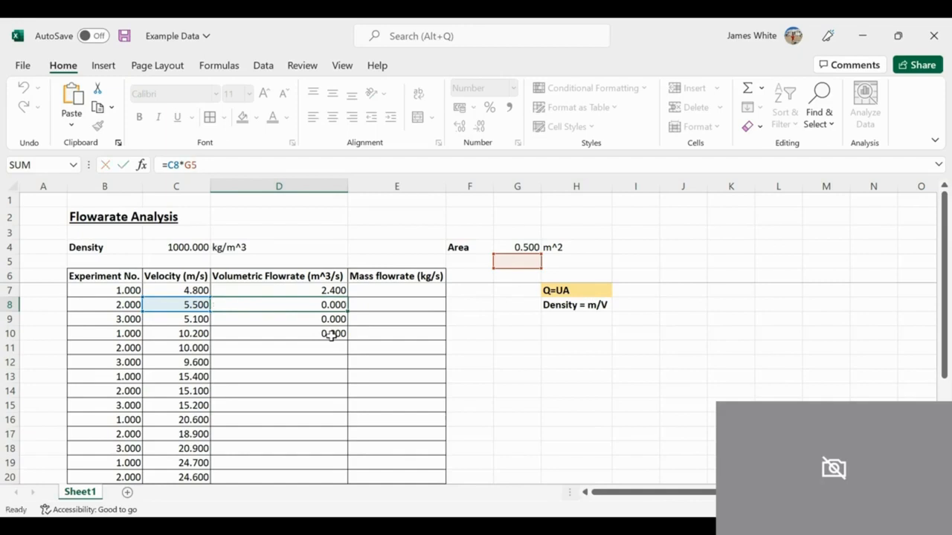
Step: Clear the copied formulas from cells D8 to D10
key("Up")
key("F2")
key("Return")
key("BackSpace")
key("Return")
key("BackSpace")
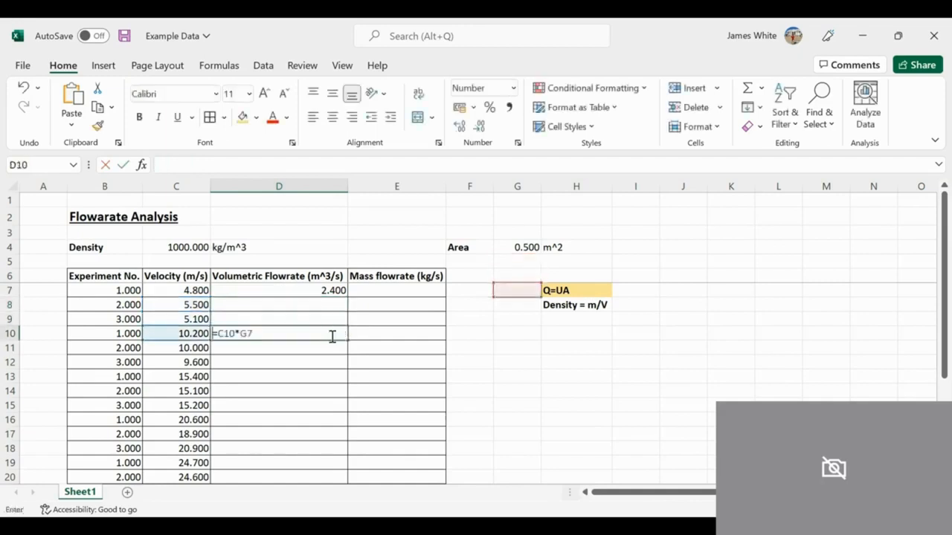
key("Return")
Step: Review the formula in D7 and the Area value in cell G4 that it refers to
key("Up")
key("Up")
key("Up")
key("Up")
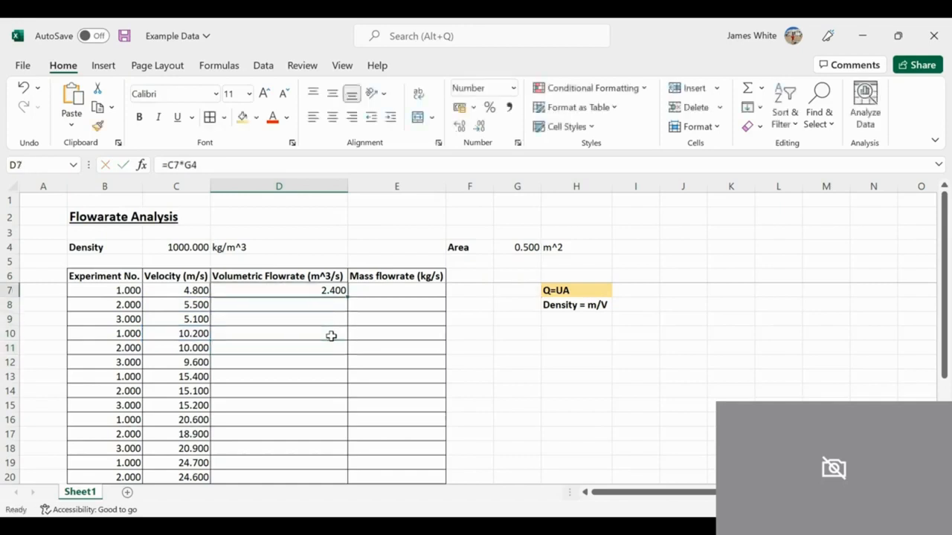
left_click(531, 251)
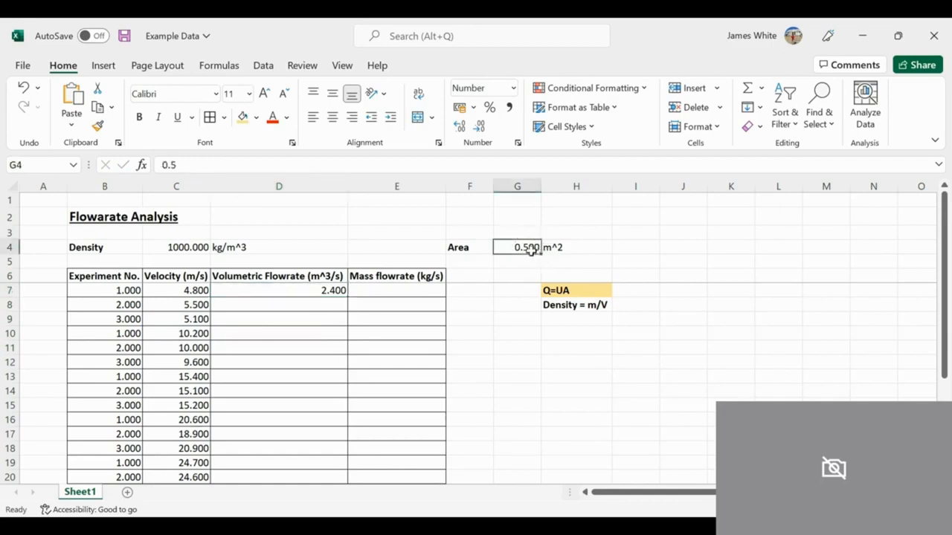
Step: Make the Area reference in D7's formula absolute as =C7*$G$4 and copy the formula down to D27
left_click(307, 289)
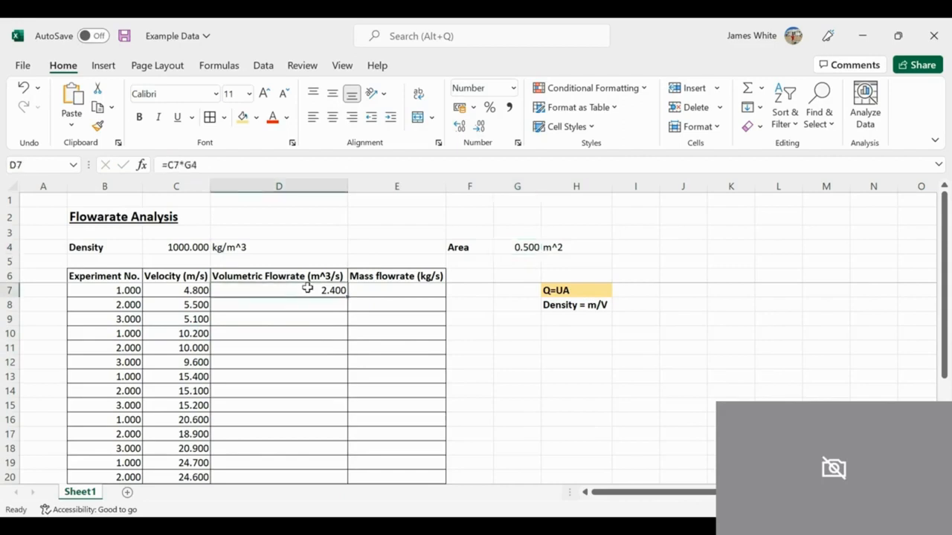
left_click(216, 165)
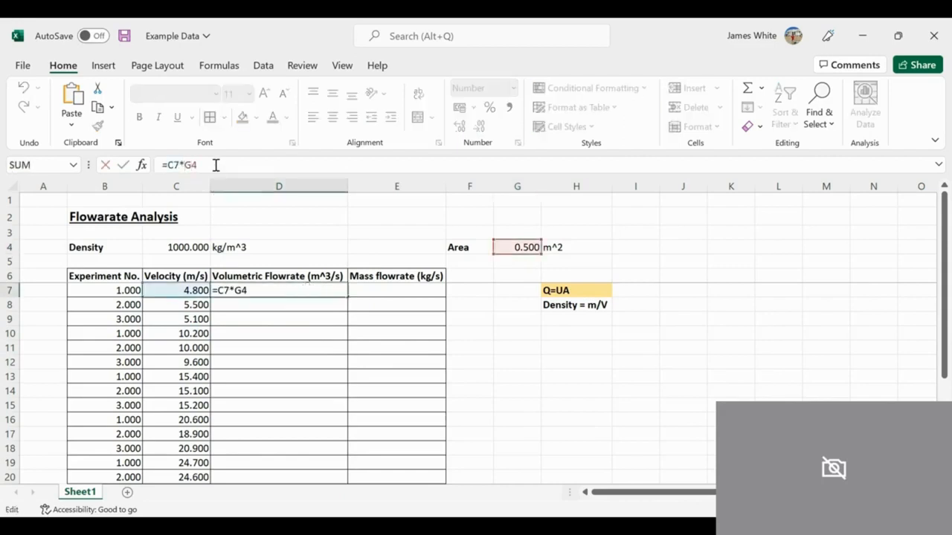
type("$G$")
key("Return")
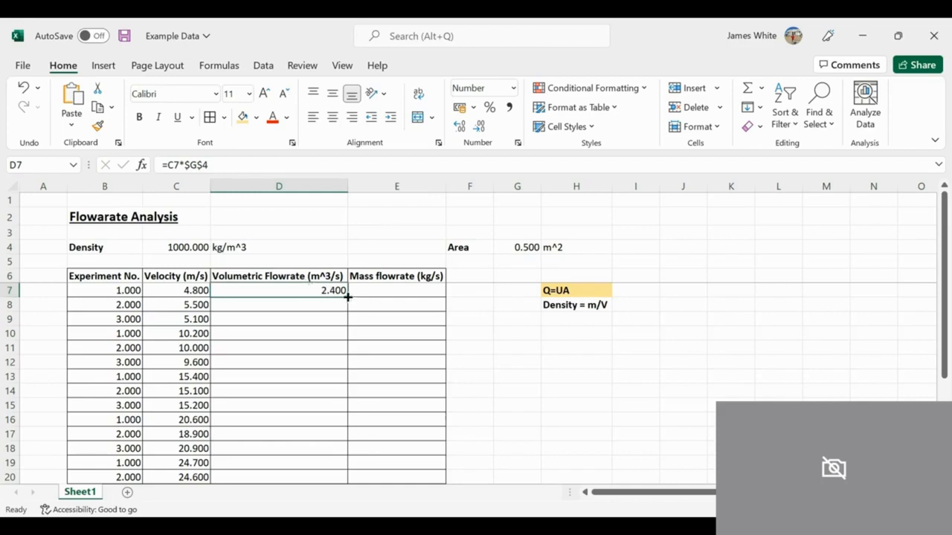
mouse_move(347, 297)
left_mouse_down()
mouse_move(325, 505)
mouse_move(326, 424)
left_mouse_up()
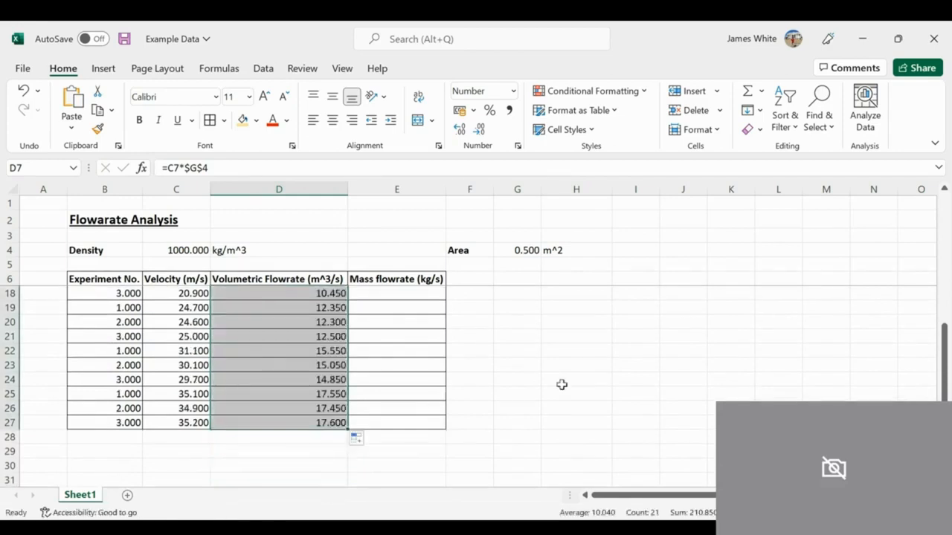
Step: Check the copied formulas down the Volumetric Flowrate column to see how the velocity and Area references behave
key("Up")
key("Up")
key("Up")
key("Up")
key("Down")
key("Down")
key("Down")
key("Down")
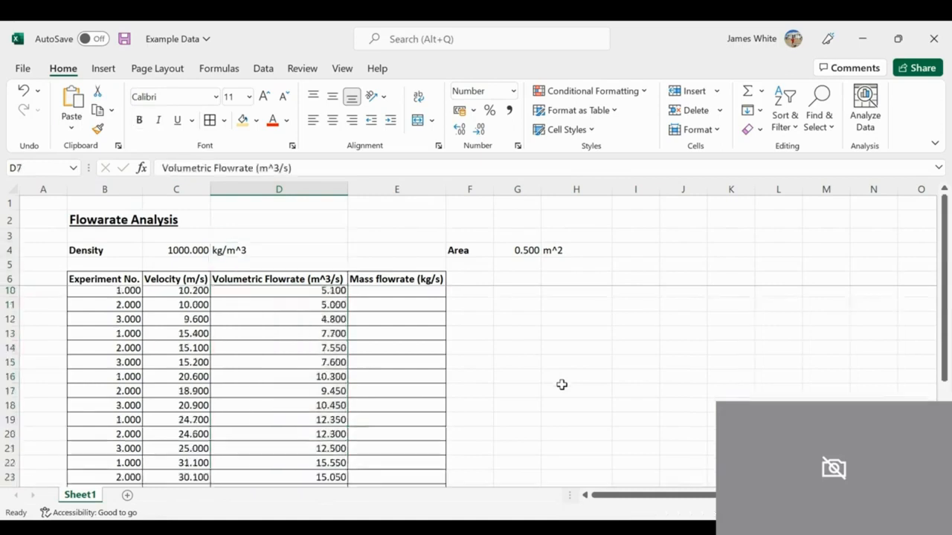
key("Down")
key("Down")
key("Up")
key("Up")
key("Down")
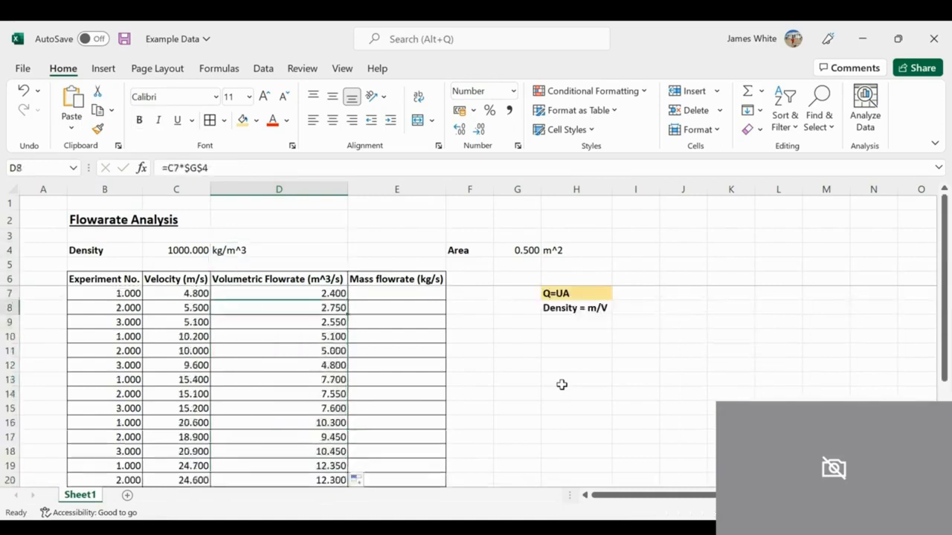
key("Down")
key("Down")
key("Down")
key("Down")
key("Down")
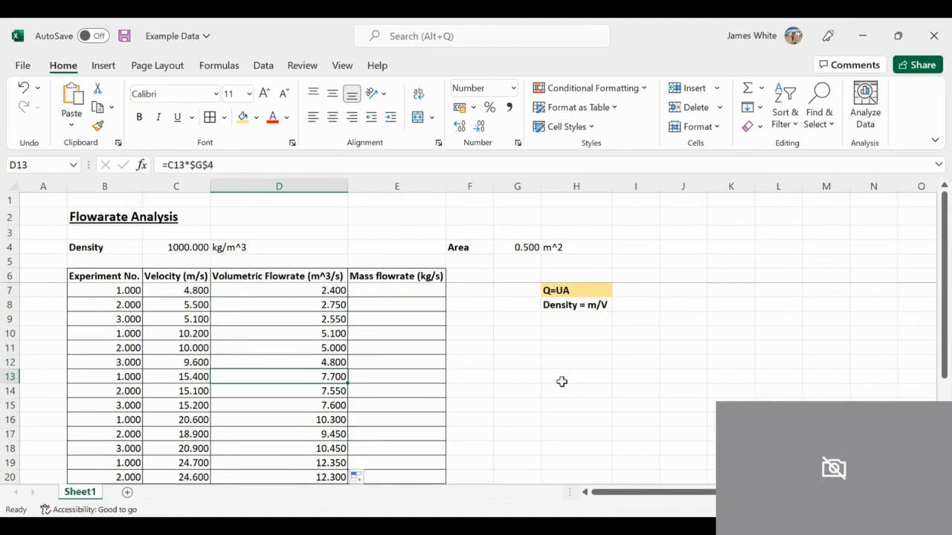
key("Right")
key("Left")
key("Up")
key("Up")
key("Up")
key("Up")
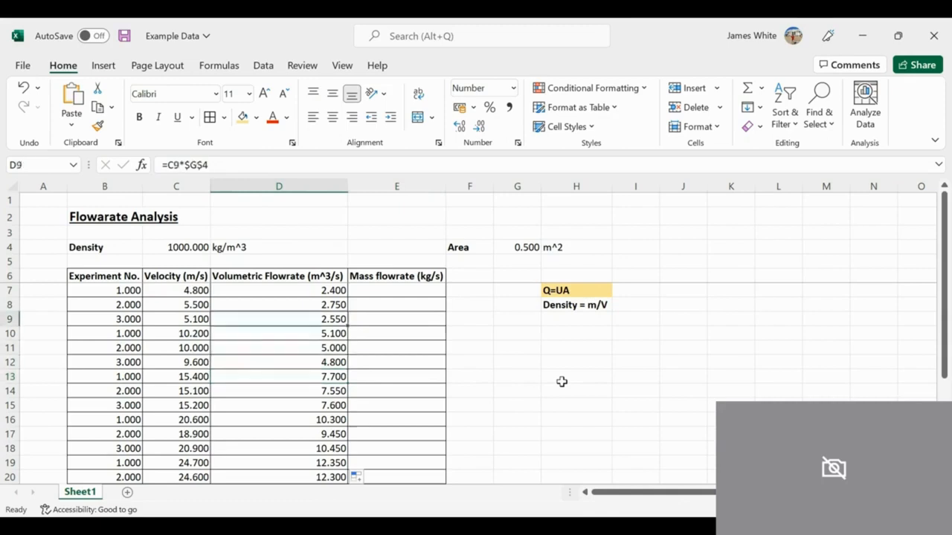
key("Down")
key("Down")
key("Down")
key("Down")
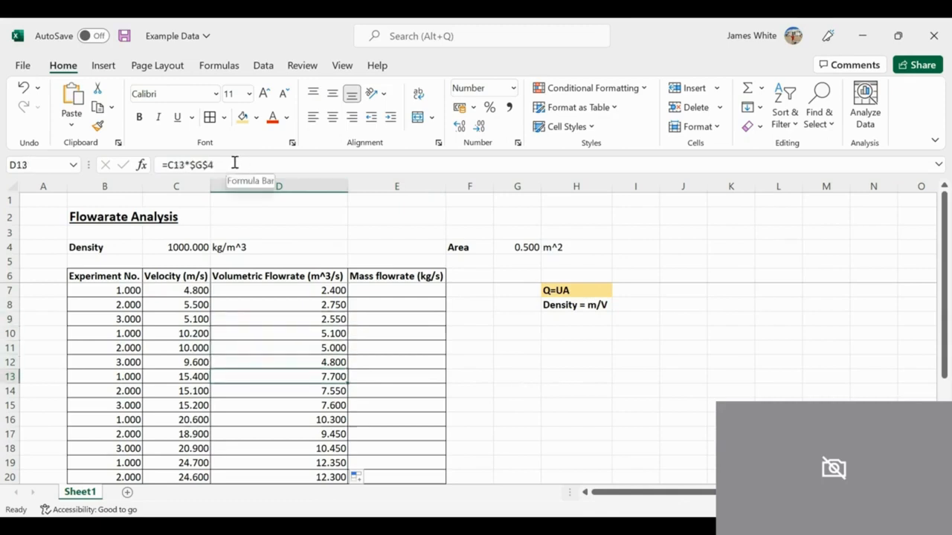
key("Down")
key("Down")
key("Down")
key("Down")
key("Down")
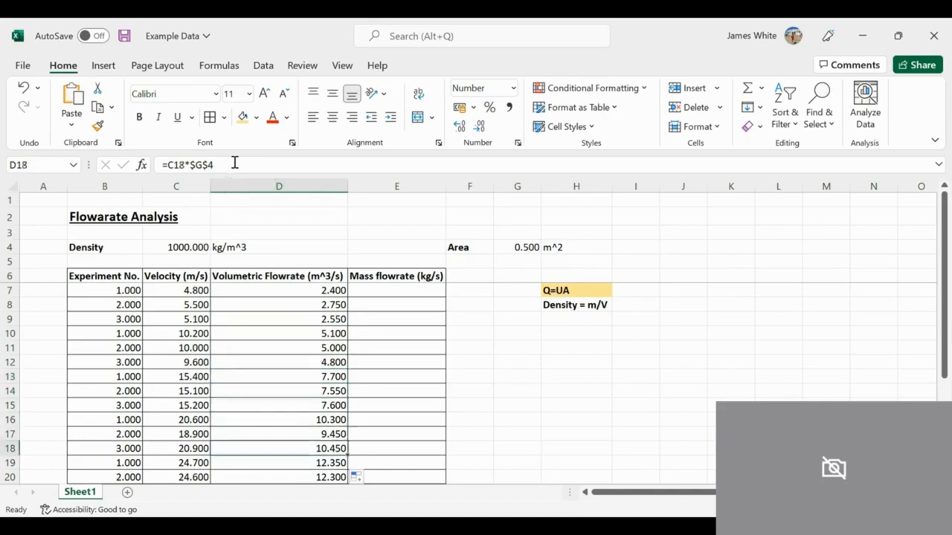
key("Up")
key("Up")
key("Up")
key("Up")
key("Up")
key("Up")
key("Up")
key("Up")
key("Up")
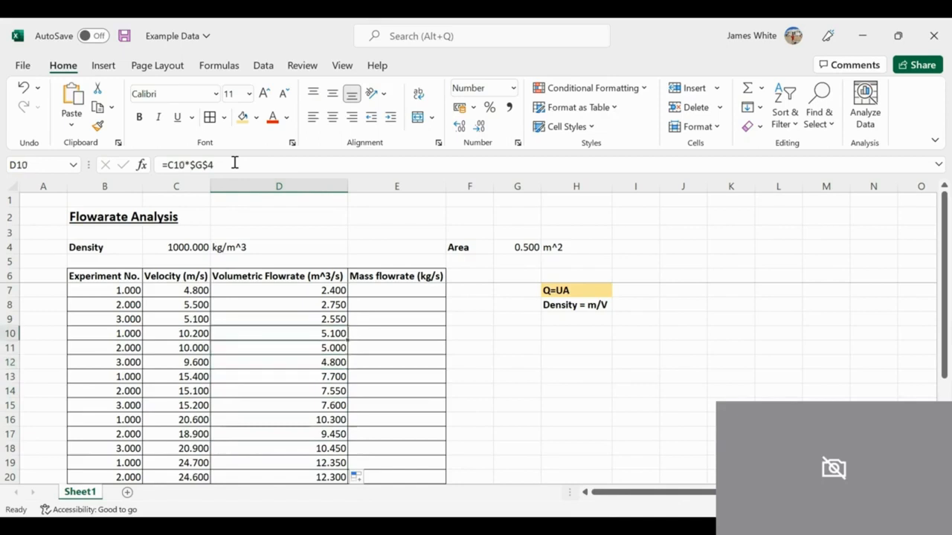
key("Up")
key("Up")
Step: Review the Q=UA and Density = m/V equations noted in H7 and H8
key("Right")
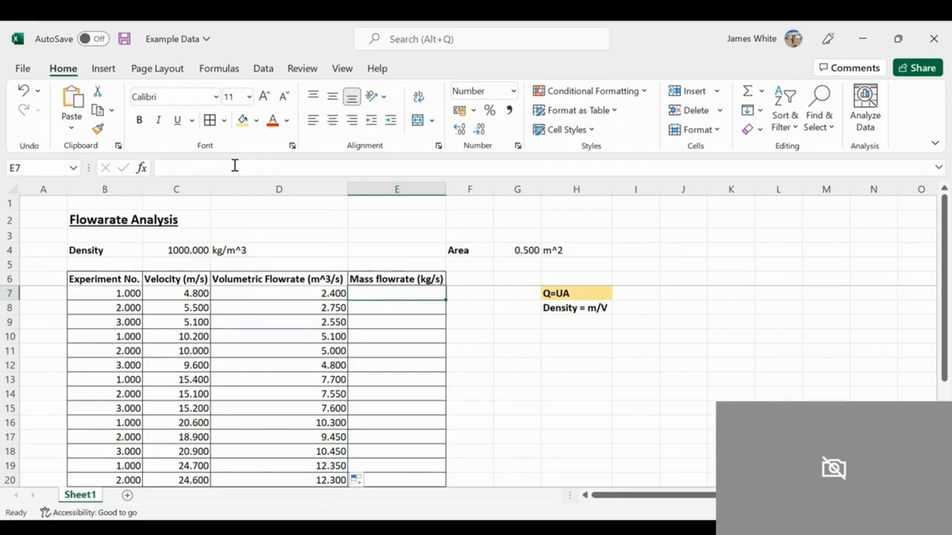
key("Right")
key("Right")
key("Right")
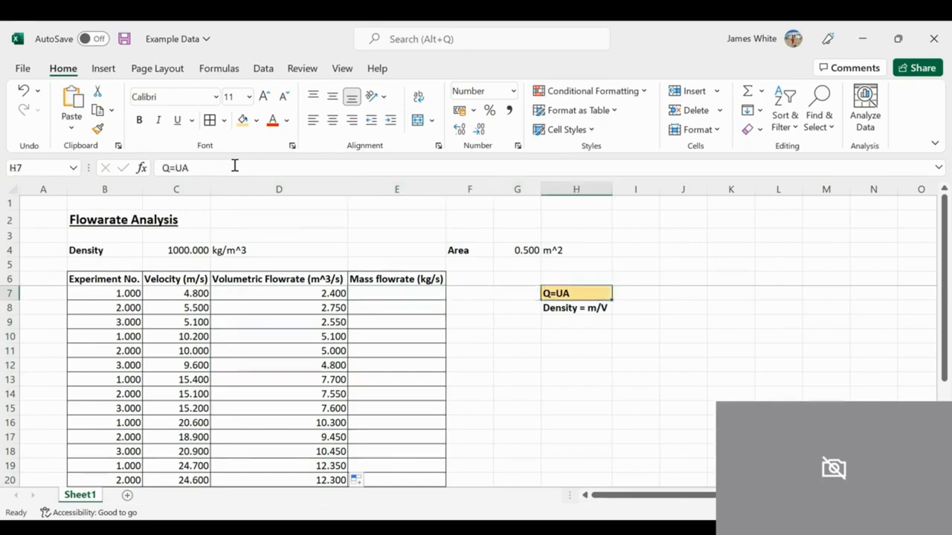
key("Down")
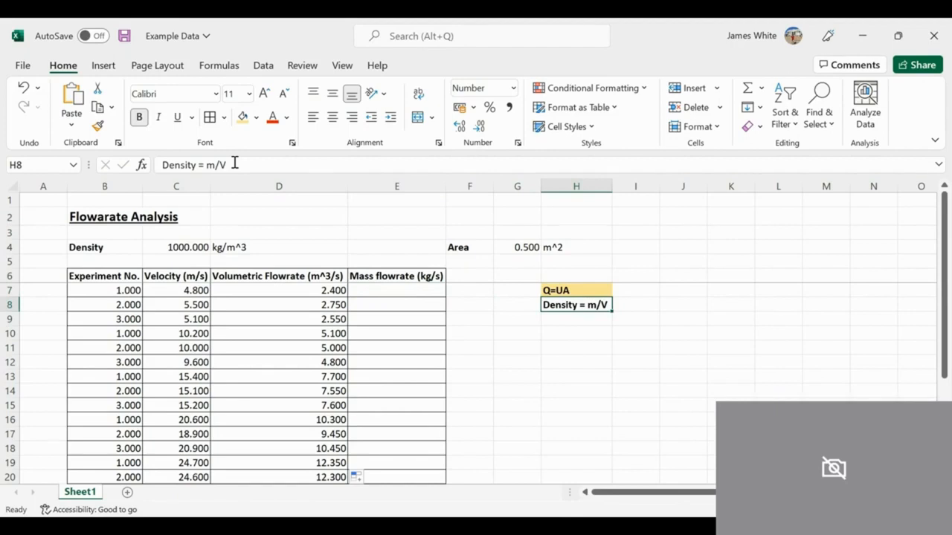
key("Down")
key("Up")
key("Up")
key("Left")
key("Left")
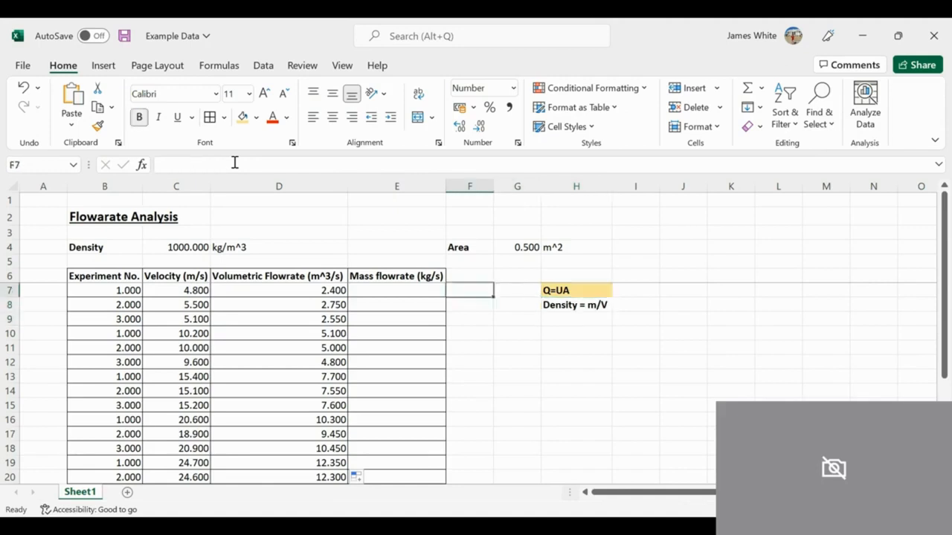
Step: Calculate the first mass flowrate in E7 by multiplying density by volumetric flowrate with =C4*D7
key("Left")
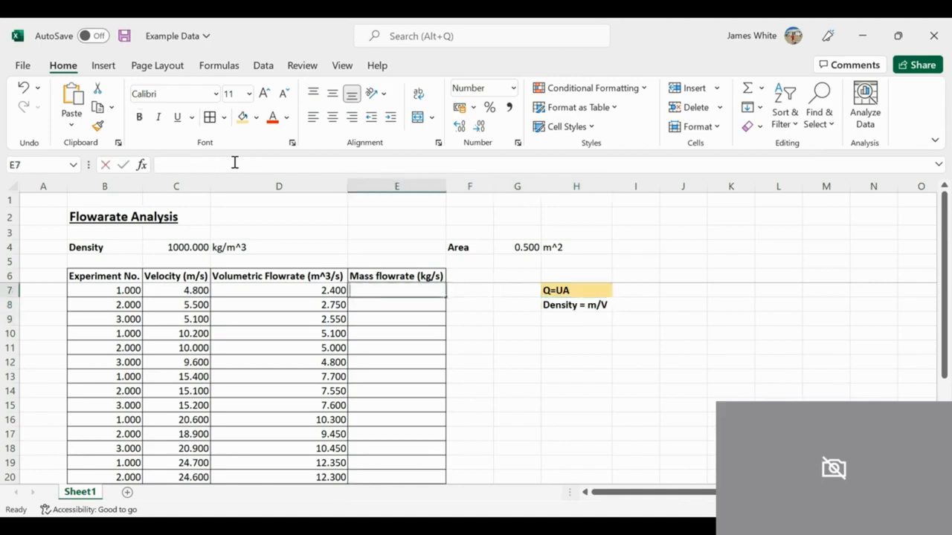
type("=")
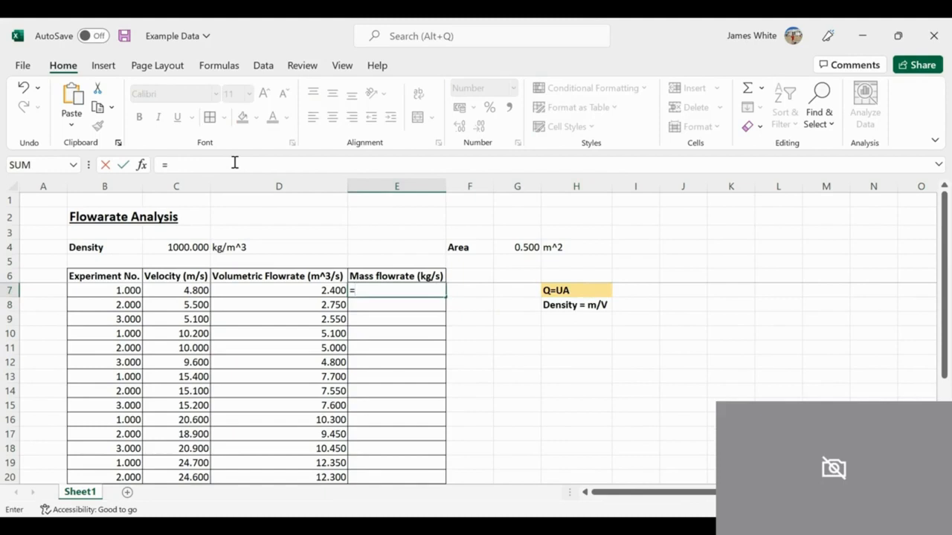
key("Left")
key("Left")
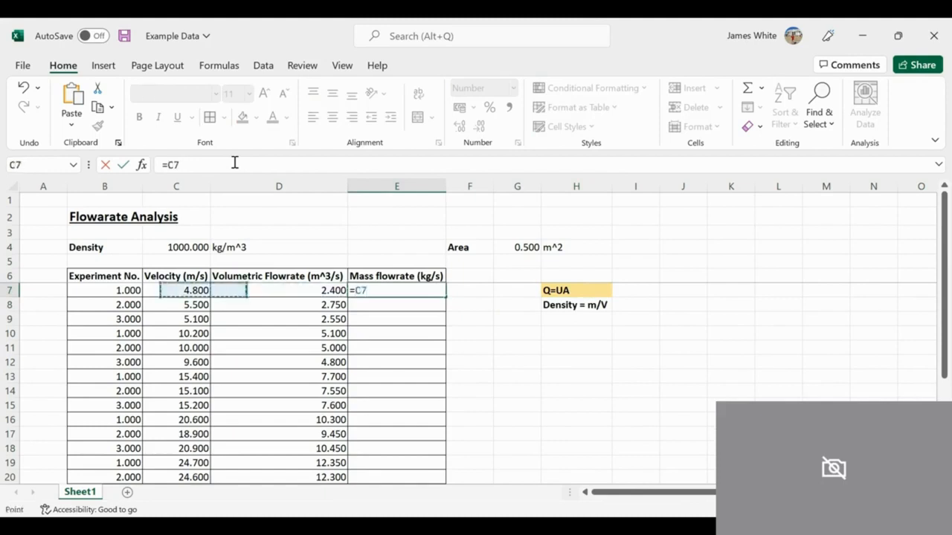
key("Up")
key("Up")
key("Up")
type("*")
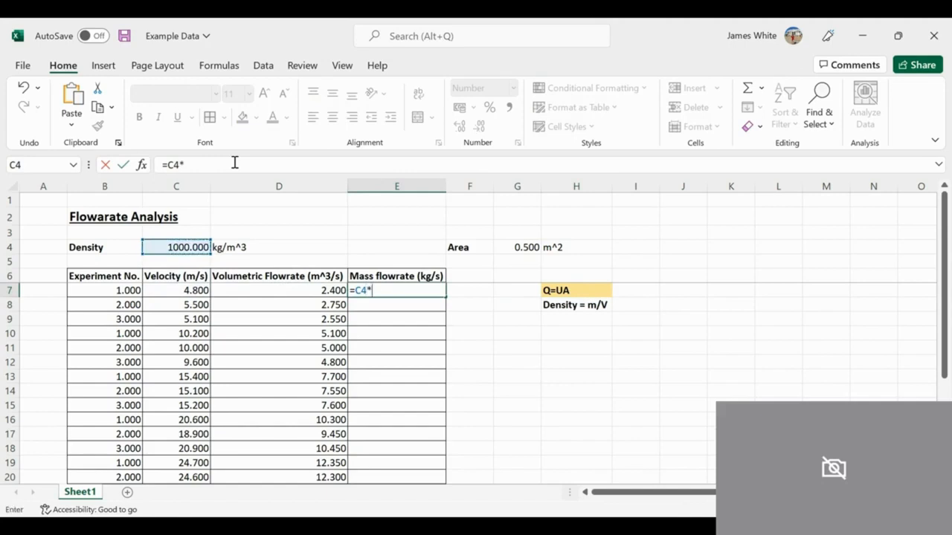
key("Left")
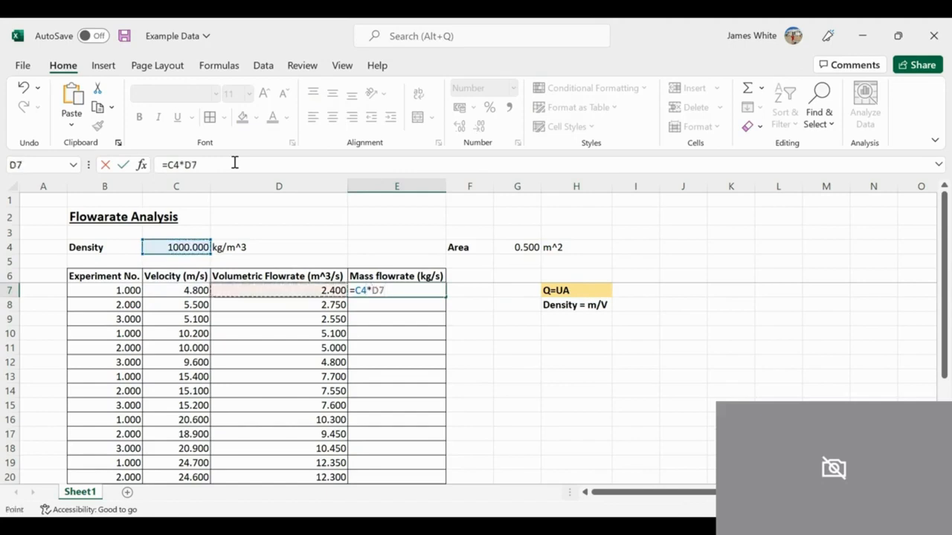
key("Return")
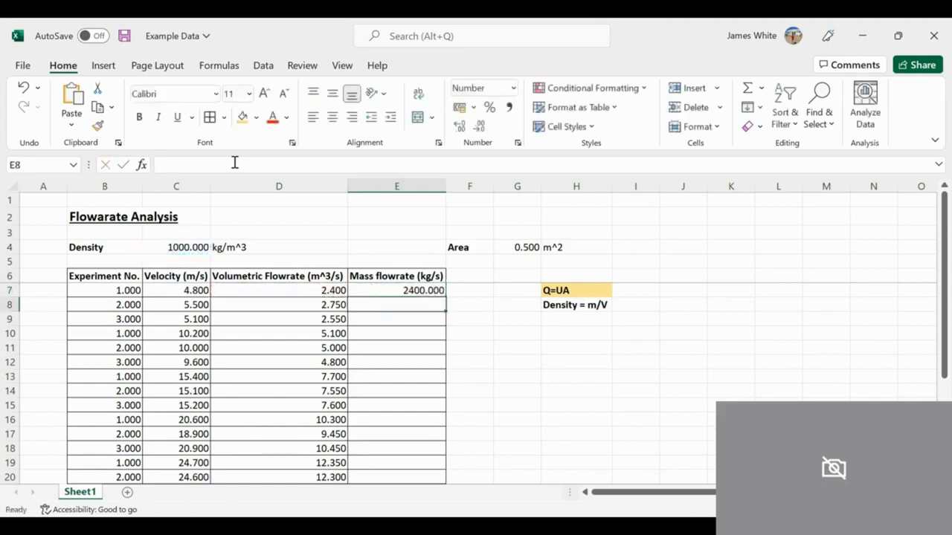
Step: Make the density reference in E7's formula absolute so that it reads =$C$4*D7
key("Up")
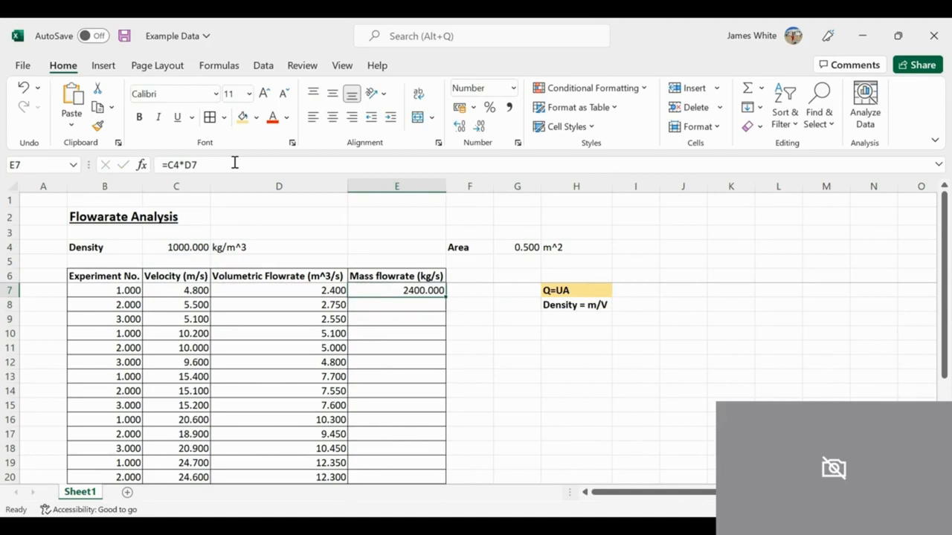
left_click(166, 164)
type("$")
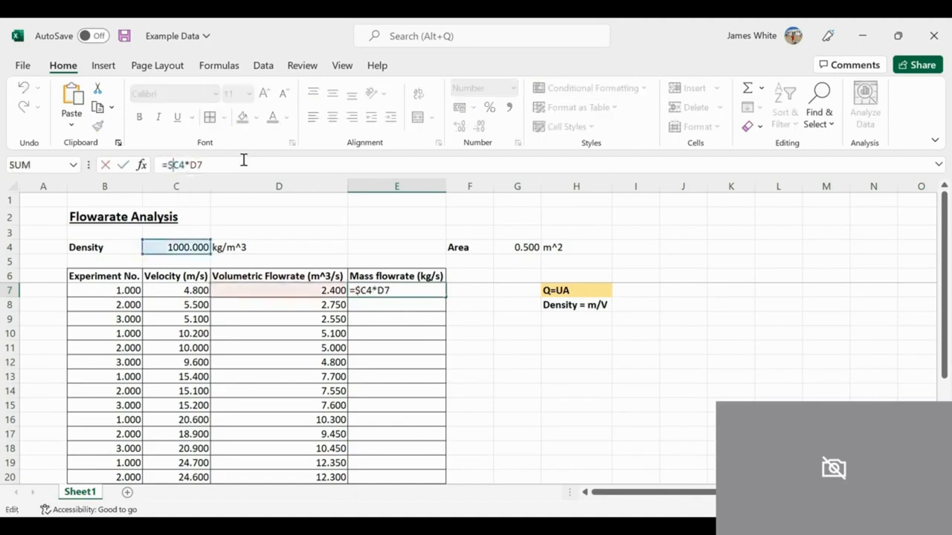
key("Right")
type("$")
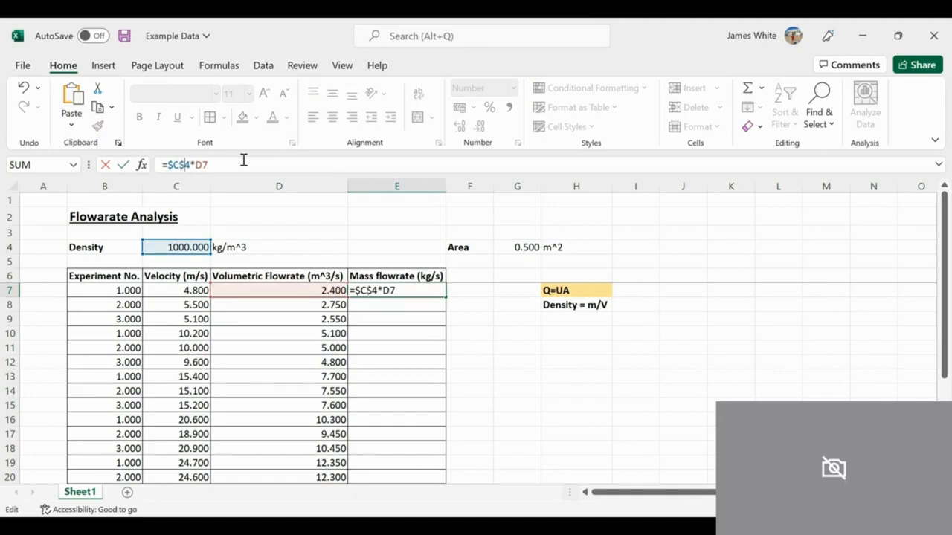
key("Return")
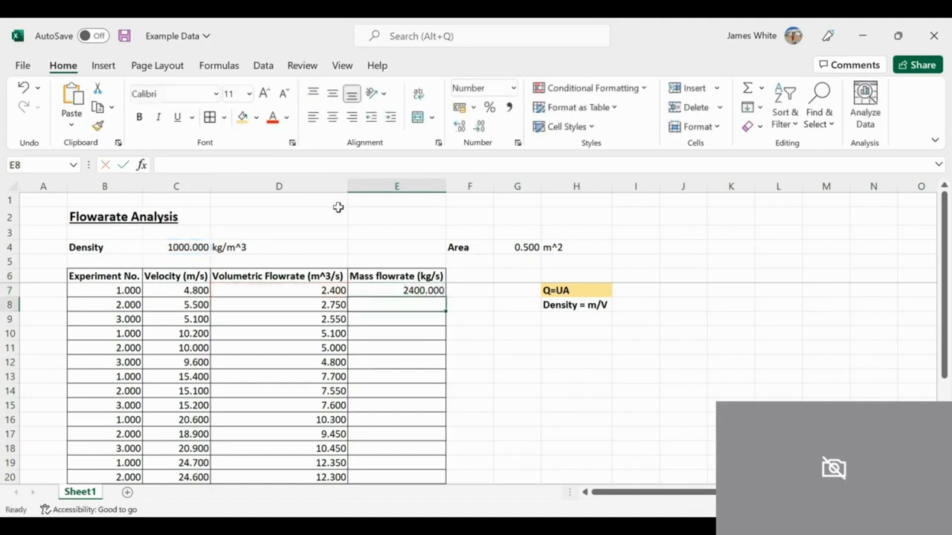
Step: Copy the mass flowrate formula from E7 down to E27
left_click(394, 289)
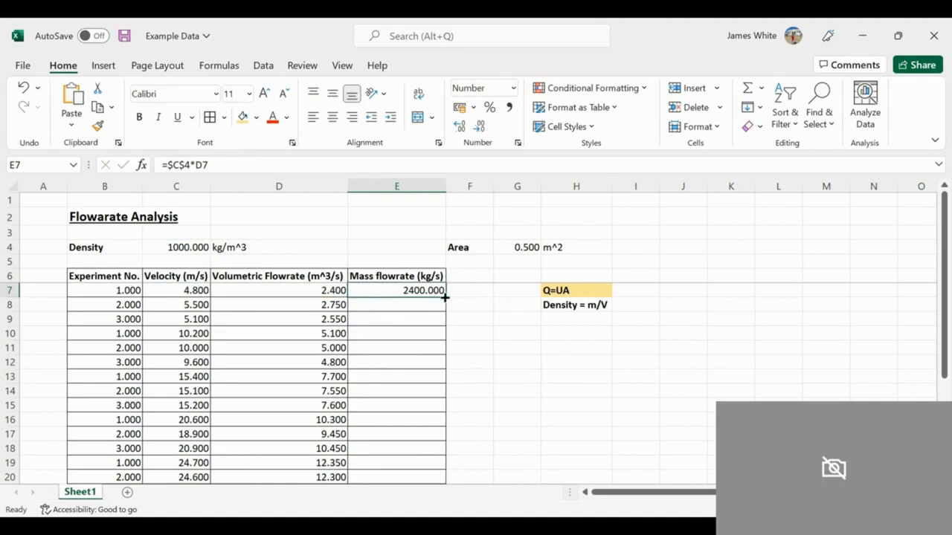
left_click_drag(443, 297, 417, 468)
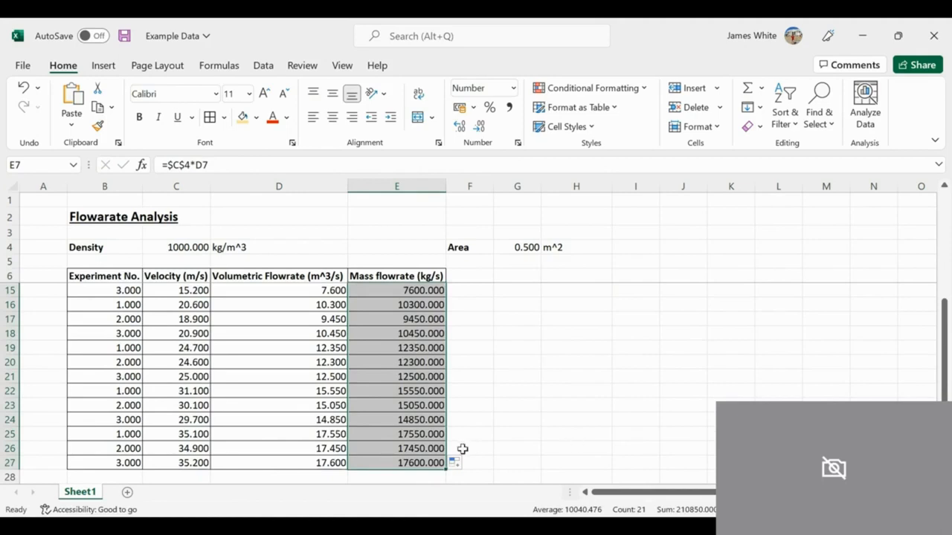
key("Up")
key("Up")
key("Up")
key("Down")
key("Down")
key("Down")
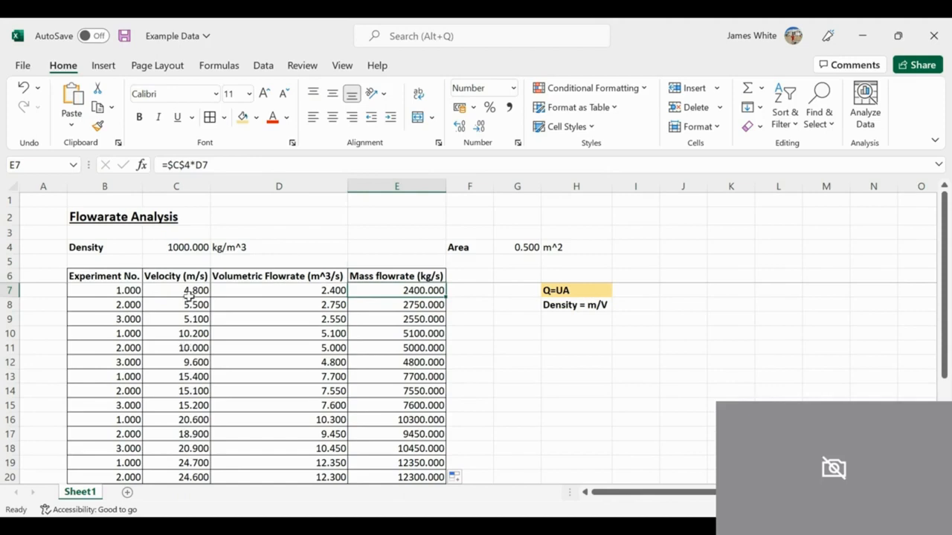
Step: Sort the table by the velocities in C7:C27 from smallest to largest, expanding the selection to the adjacent columns
left_click_drag(183, 291, 180, 463)
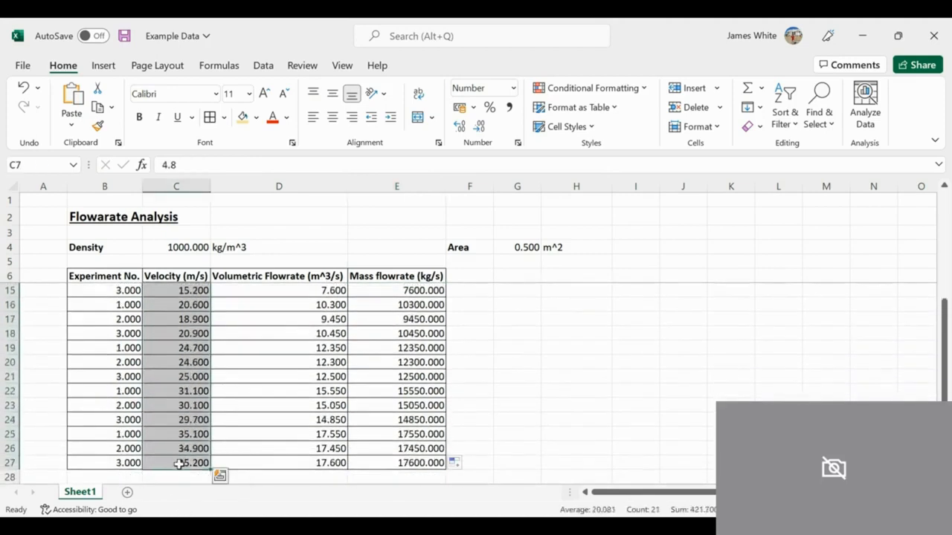
left_click(793, 119)
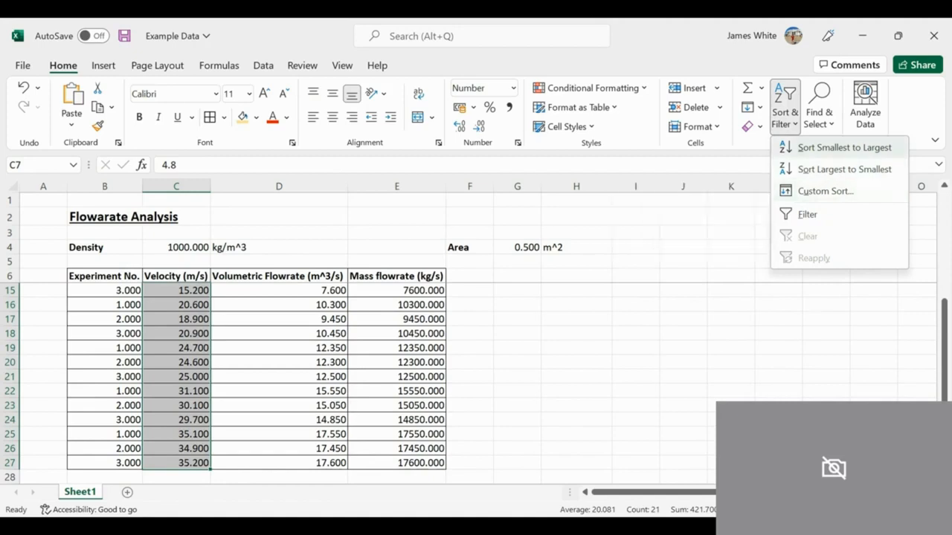
left_click(821, 149)
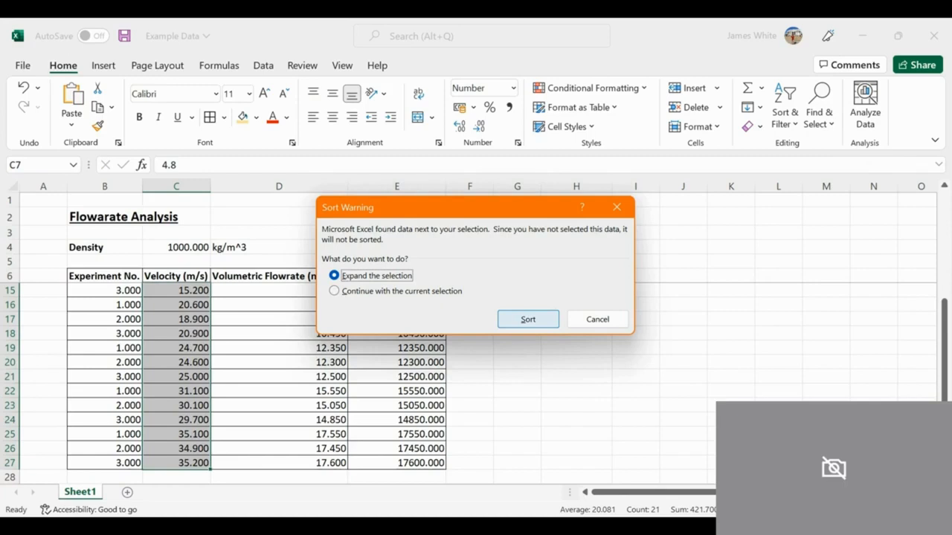
left_click(528, 319)
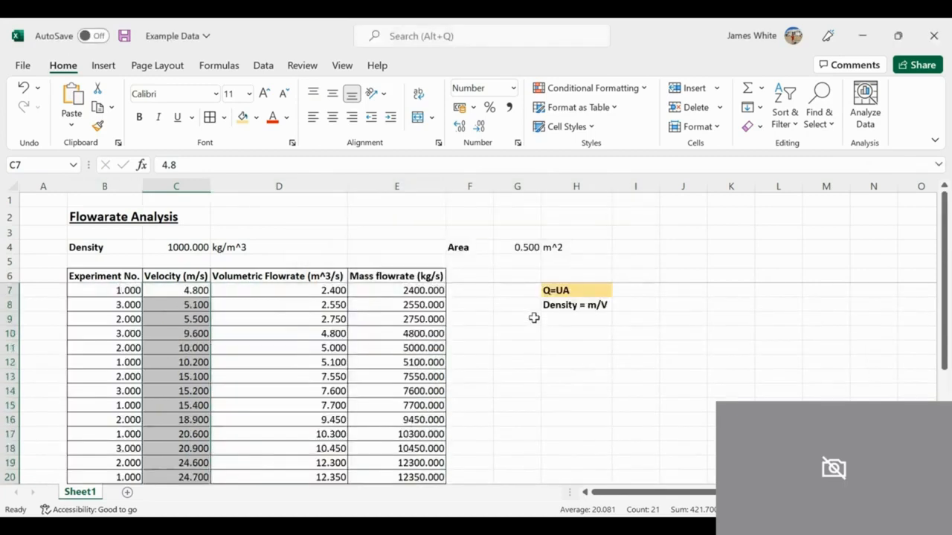
Step: Review the sorted table, checking the order of the velocities and their matching experiment numbers and flowrates
key("Up")
key("Up")
key("Down")
key("Down")
key("Down")
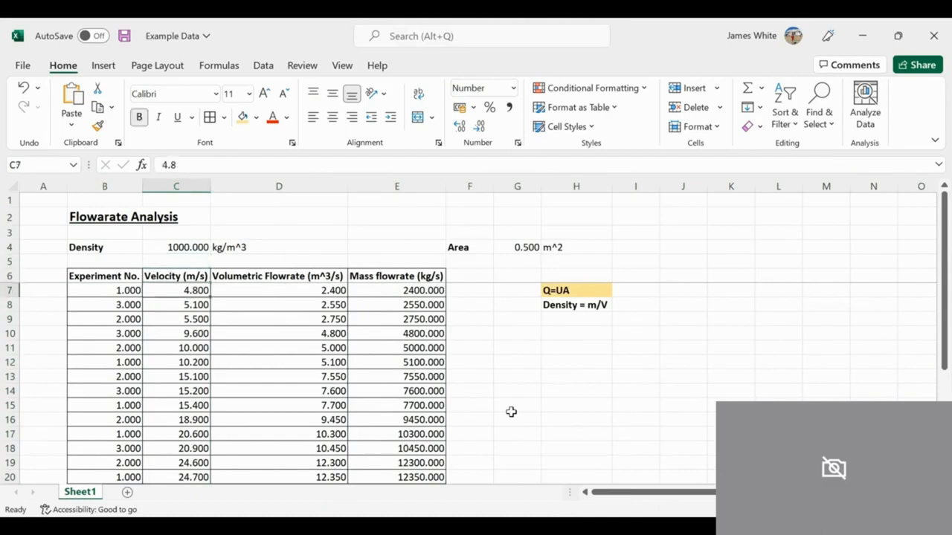
key("Left")
key("Up")
key("Down")
key("Down")
key("Down")
key("Down")
key("Down")
key("Down")
key("Down")
key("Down")
key("Down")
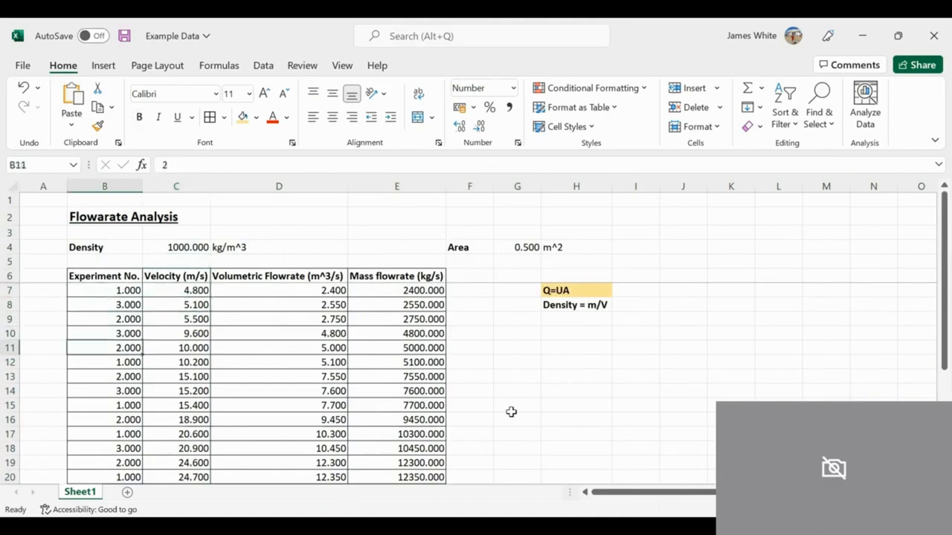
key("Down")
key("Right")
key("Up")
key("Up")
key("Up")
key("Up")
key("Up")
key("Up")
key("Up")
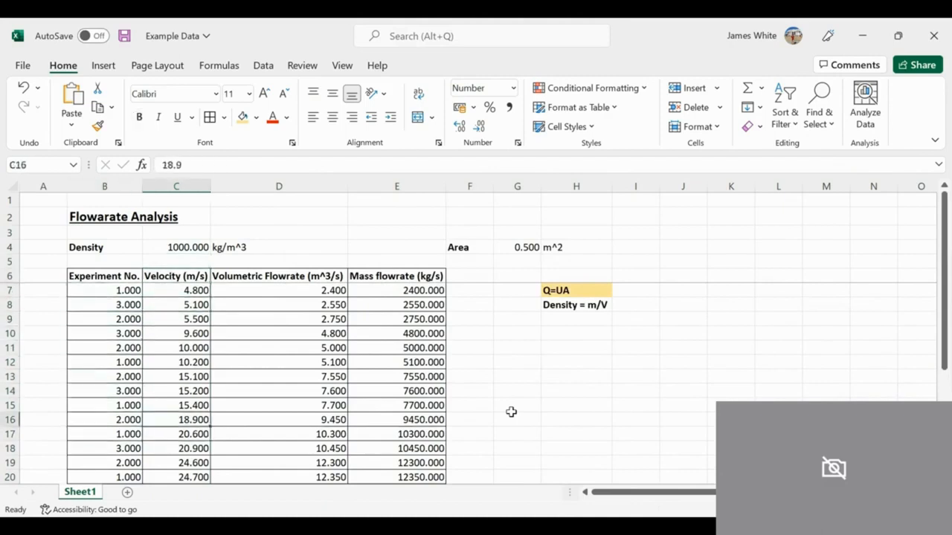
key("Up")
key("Up")
key("Up")
key("Down")
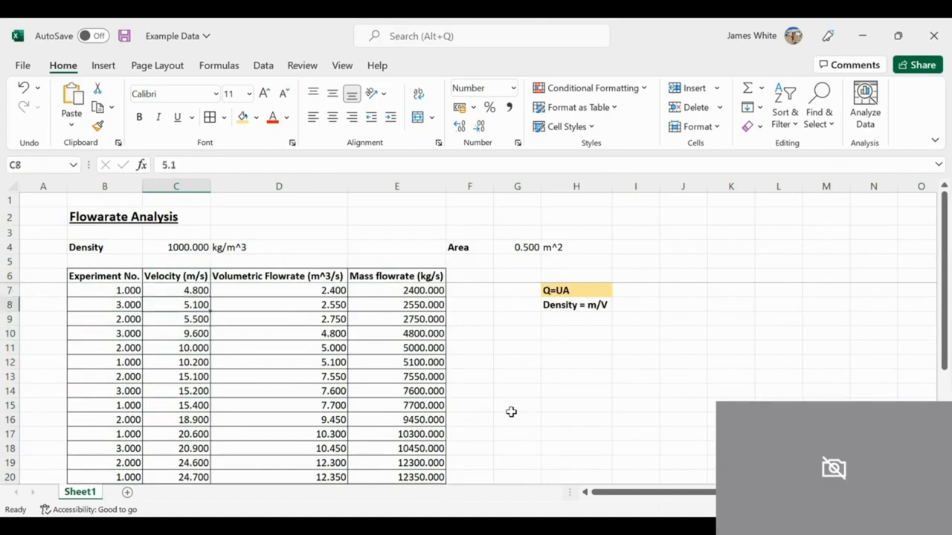
key("Down")
key("Down")
key("Down")
key("Down")
key("Down")
key("Down")
key("Down")
key("Down")
key("Down")
key("Down")
key("Down")
key("Down")
key("Down")
key("Down")
key("Down")
key("Down")
key("Down")
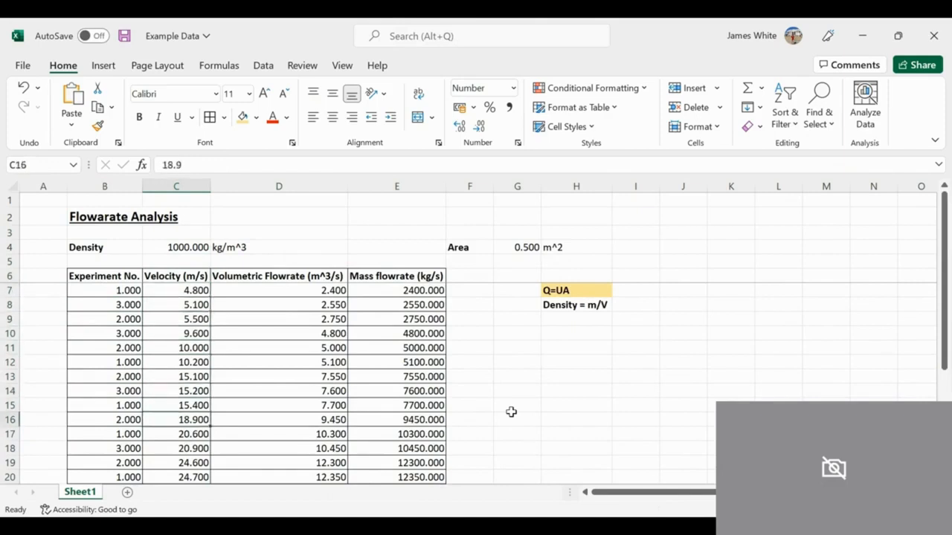
key("Down")
key("Down")
key("Down")
key("Down")
key("Down")
key("Down")
key("Down")
key("Down")
key("Down")
key("Down")
key("Up")
key("Up")
key("Up")
key("Up")
key("Up")
key("Up")
key("Up")
key("Up")
key("Up")
key("Up")
key("Up")
key("Up")
key("Up")
key("Up")
key("Up")
key("Up")
key("Up")
key("Up")
key("Up")
key("Up")
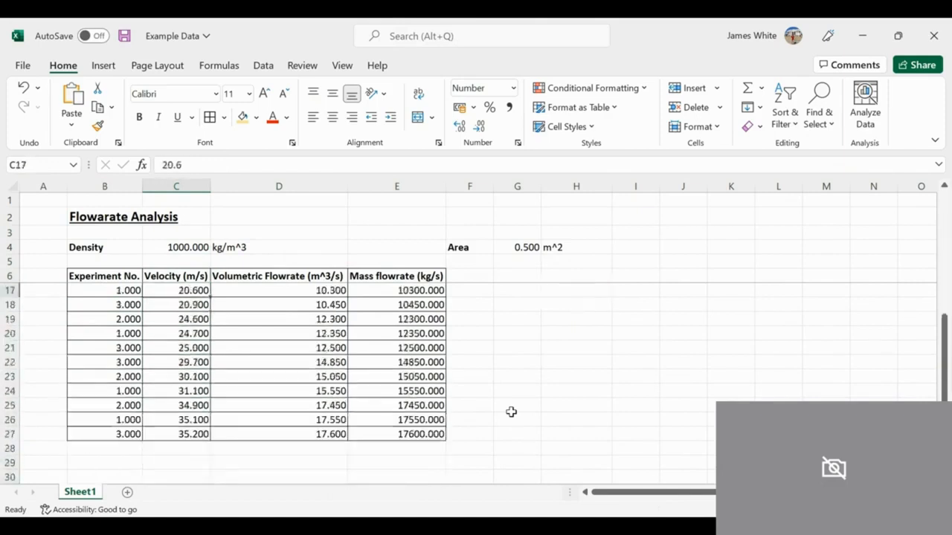
key("Up")
key("Right")
key("Right")
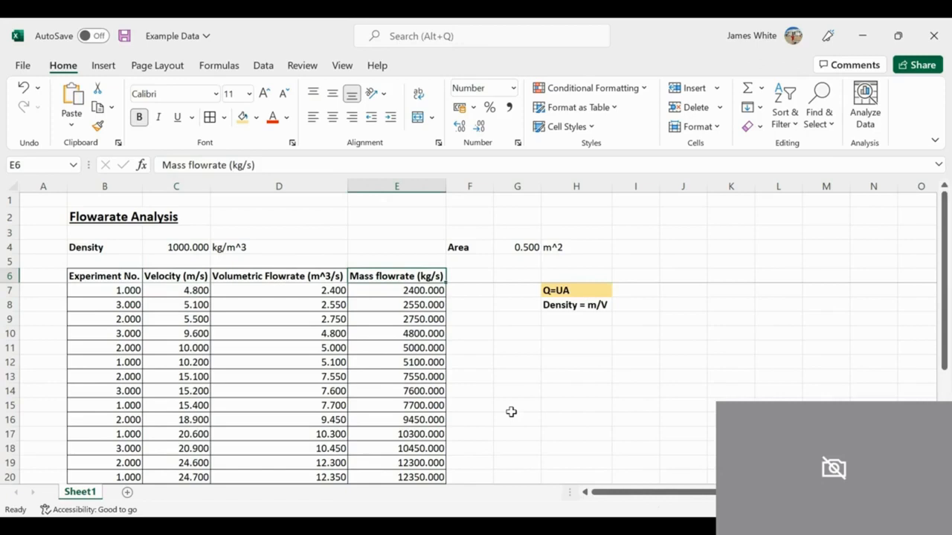
key("Left")
key("Left")
key("Down")
key("Right")
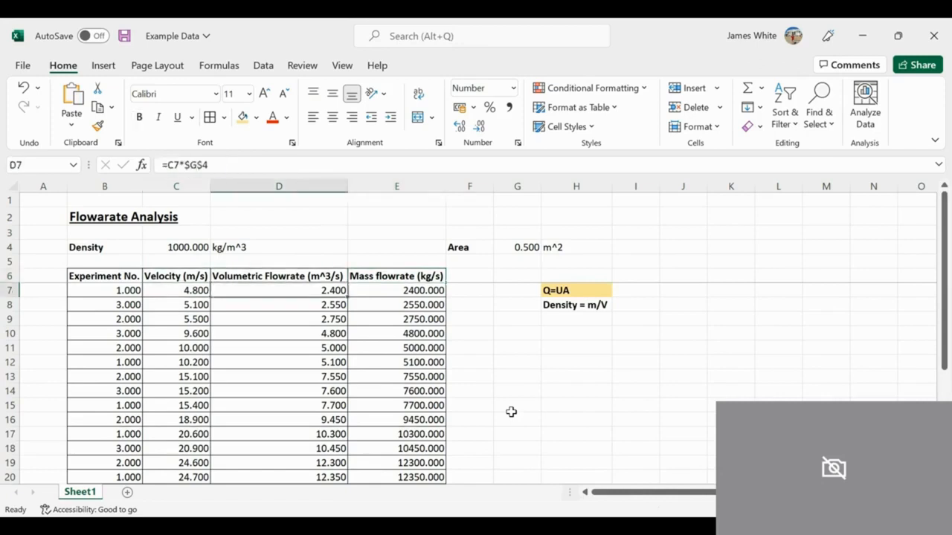